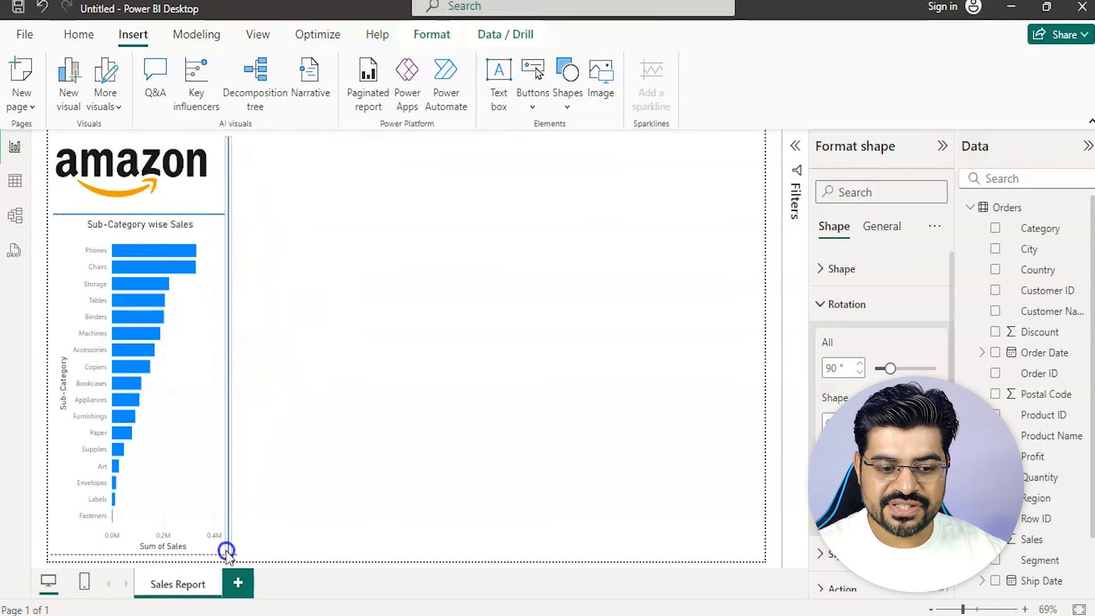
# Step: Stretch the vertical divider line beside the bar chart down to the bottom of the chart
pyautogui.moveTo(226, 550); pyautogui.dragTo(228, 546)
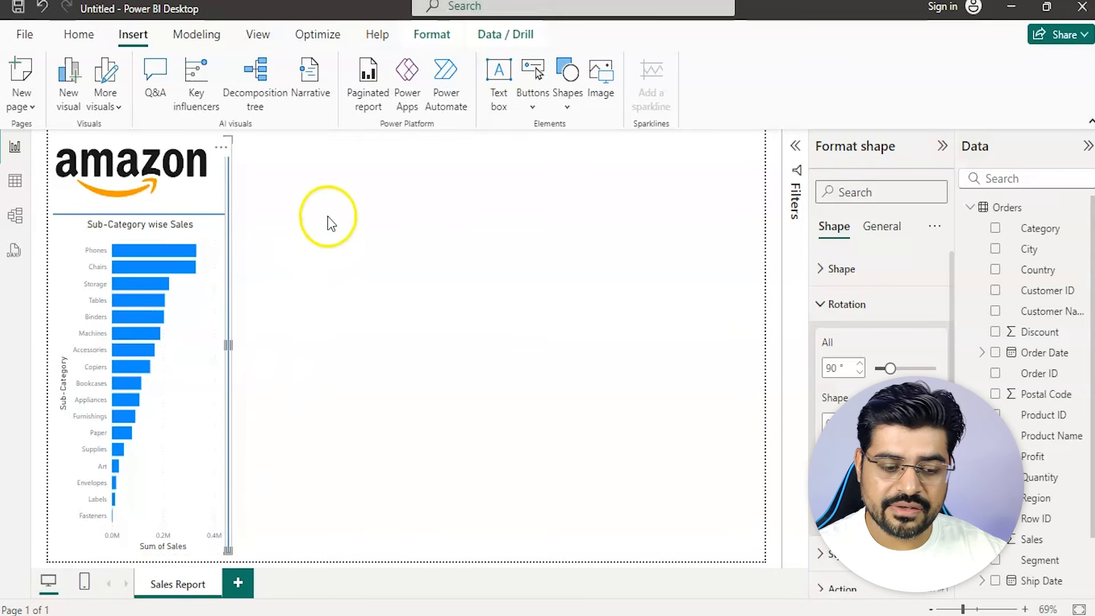
pyautogui.click(327, 216)
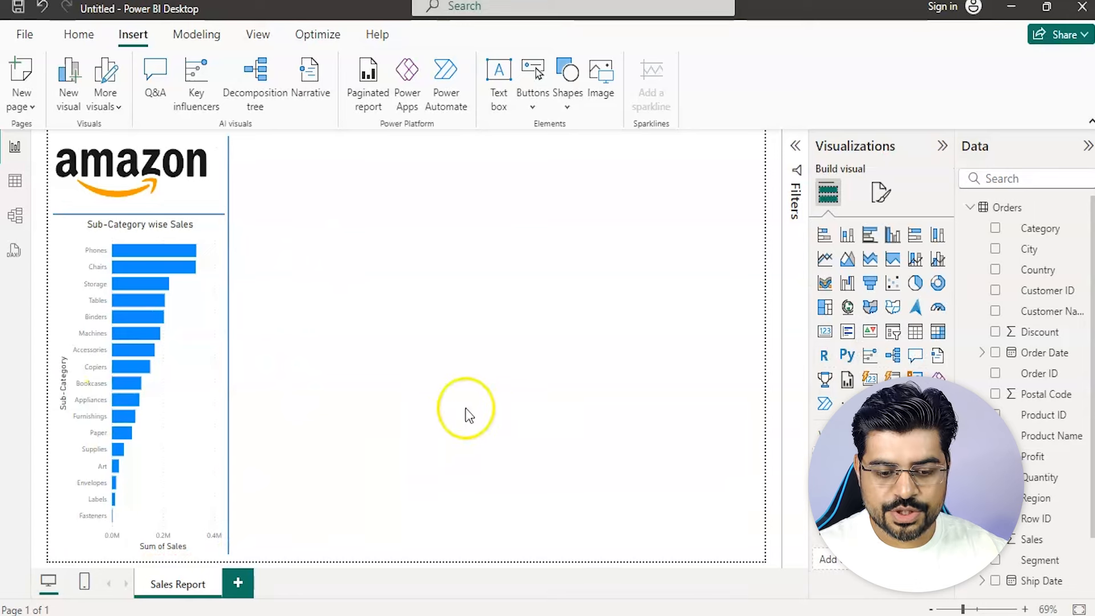
# Step: Add a Q&A visual in the empty area beside the divider and ask it for "state map"
pyautogui.doubleClick(406, 419)
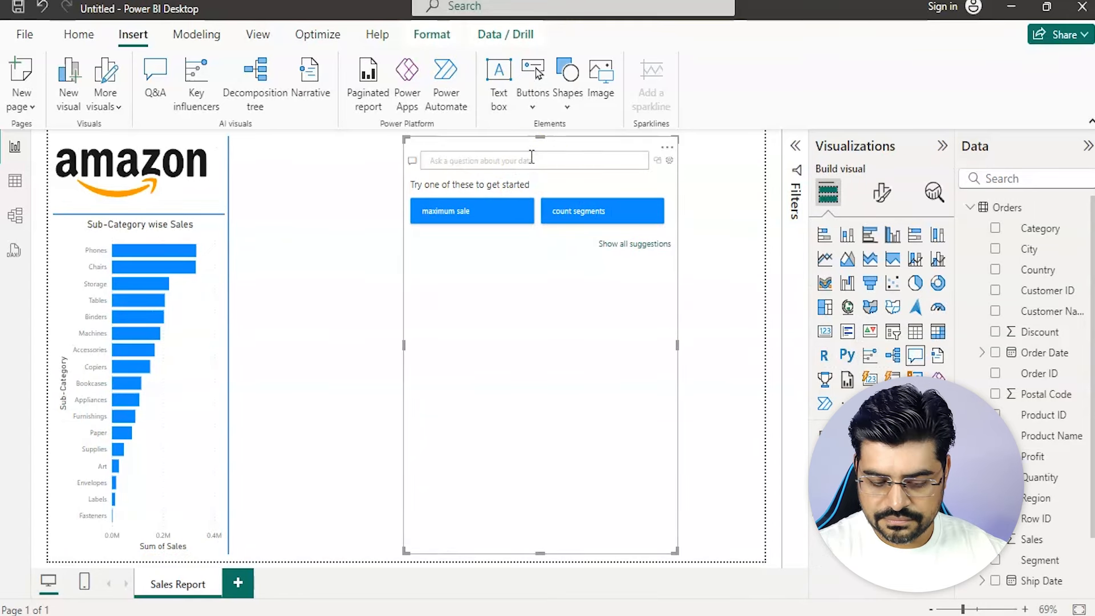
pyautogui.click(532, 158)
pyautogui.write('state m')
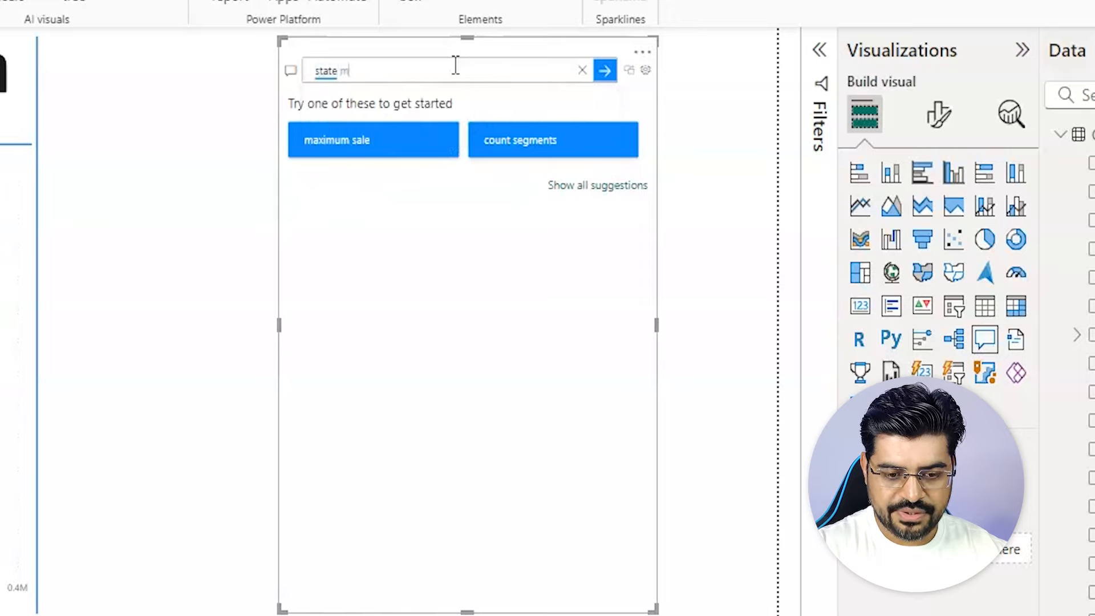
pyautogui.write('ap')
pyautogui.click(398, 286)
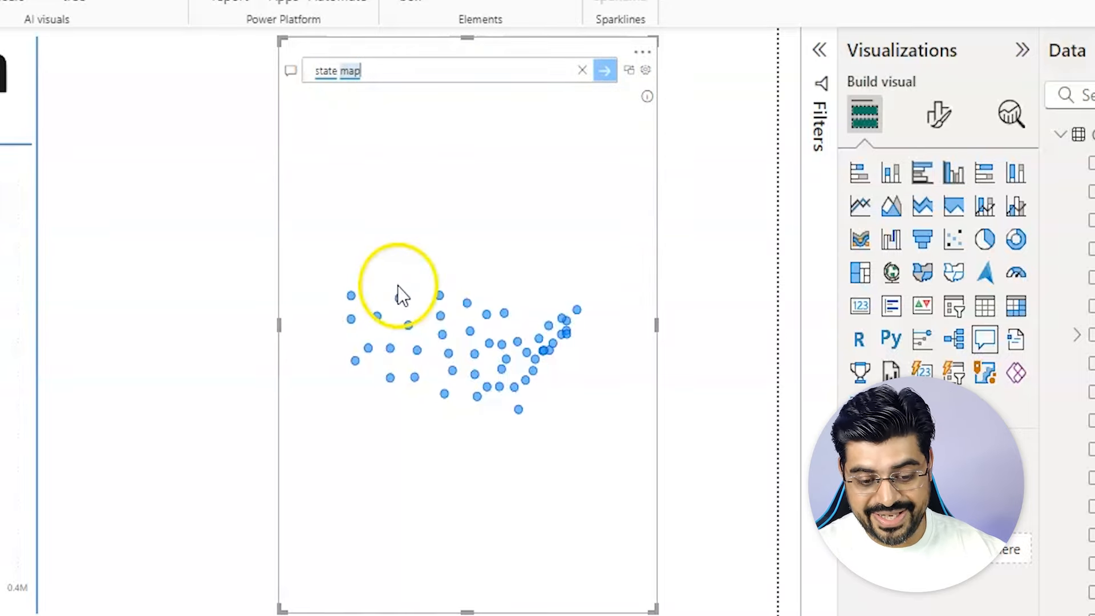
# Step: Resize the state map visual to span from the vertical line to the page's edge, leaving a free strip above it
pyautogui.moveTo(283, 351); pyautogui.dragTo(47, 363)
pyautogui.moveTo(656, 324); pyautogui.dragTo(763, 350)
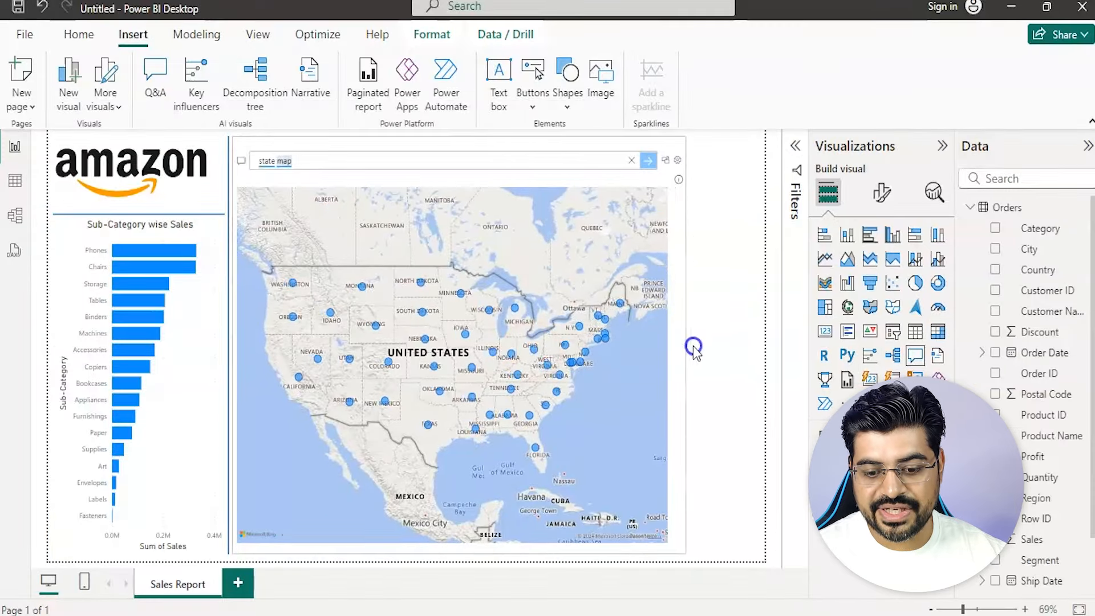
pyautogui.moveTo(495, 143); pyautogui.dragTo(495, 272)
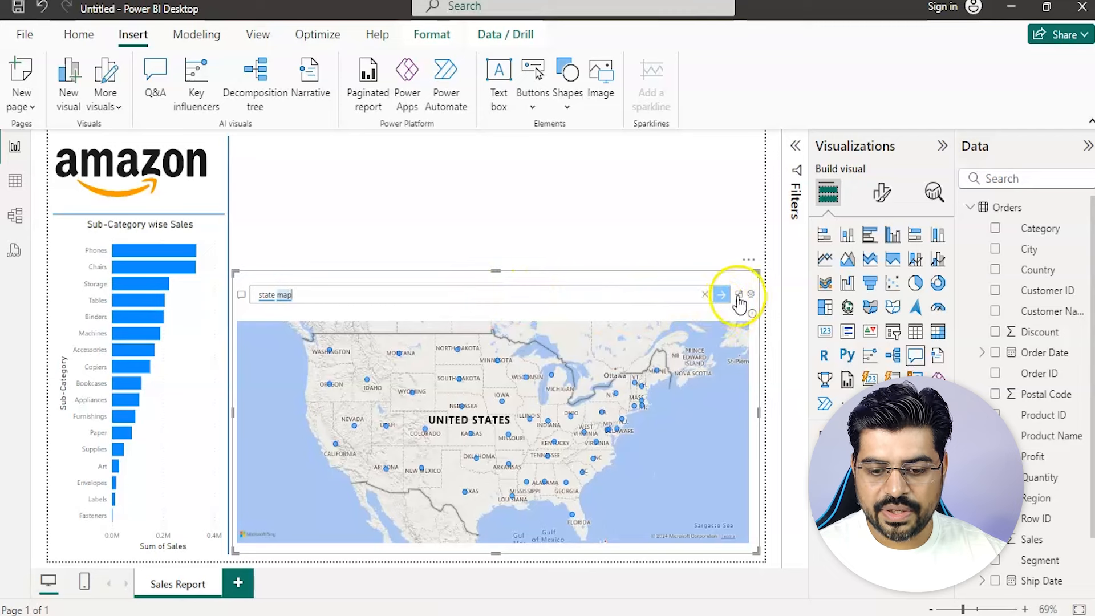
# Step: Convert the Q&A result into a standard map visual and size its bubbles by Quantity
pyautogui.click(739, 294)
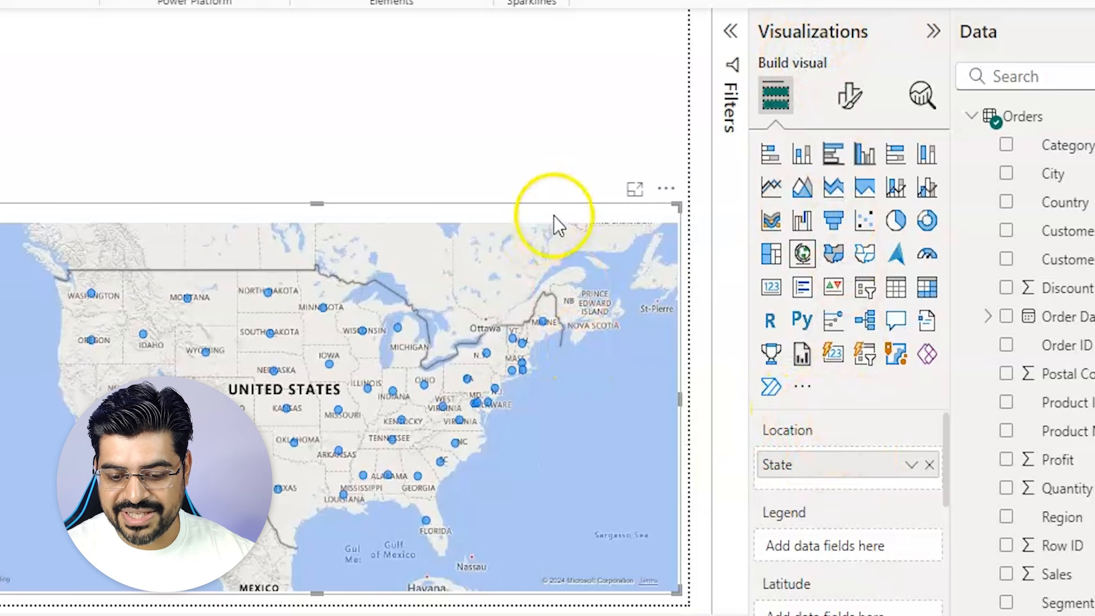
pyautogui.scroll(-3, 810, 491)
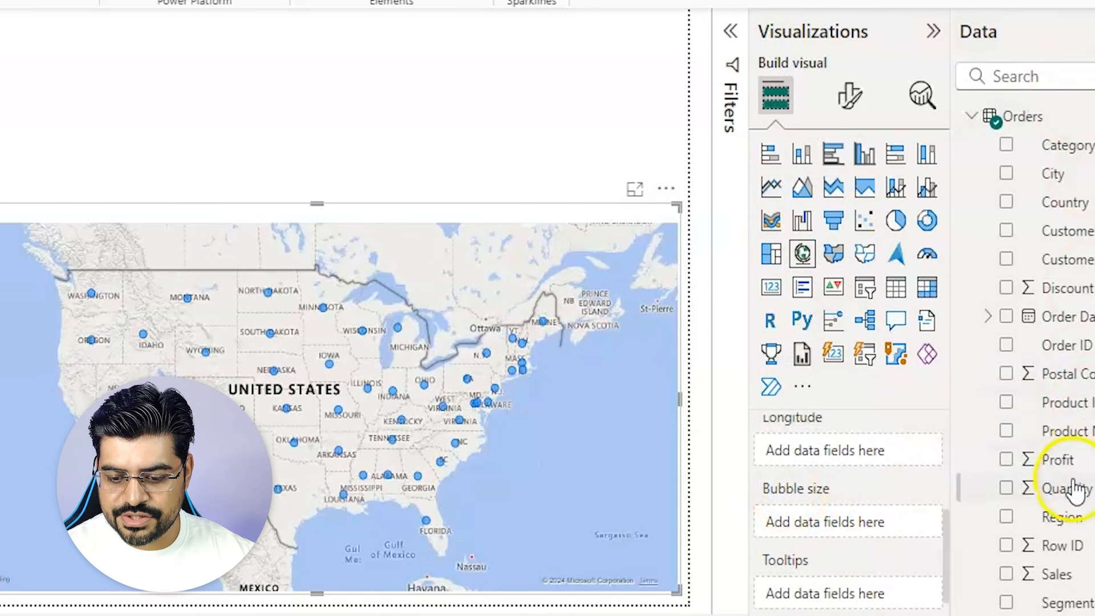
pyautogui.moveTo(1073, 490); pyautogui.dragTo(853, 529)
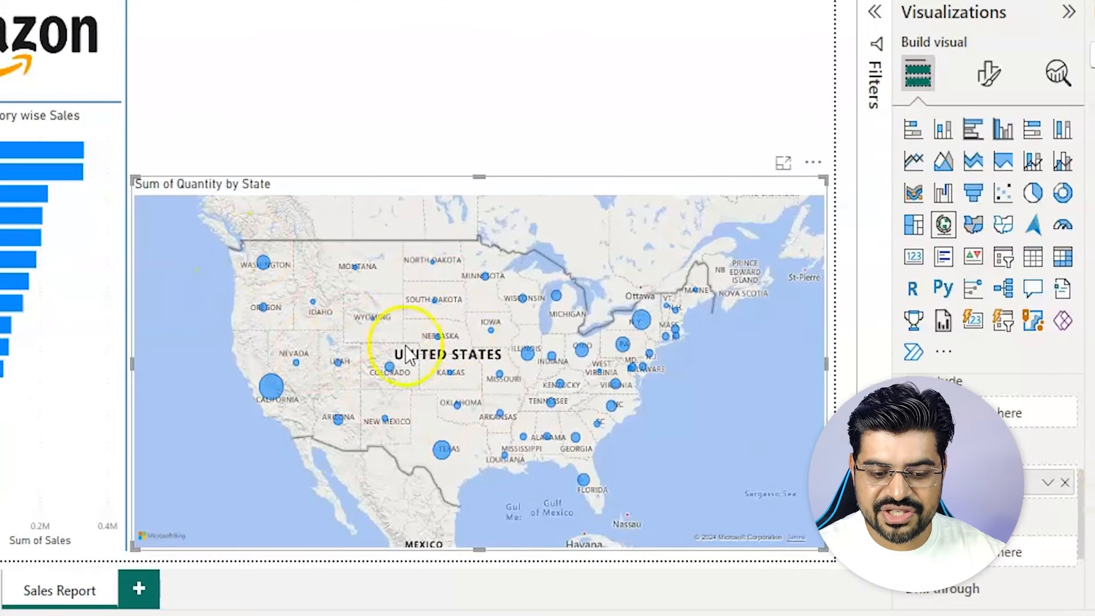
pyautogui.moveTo(267, 387)
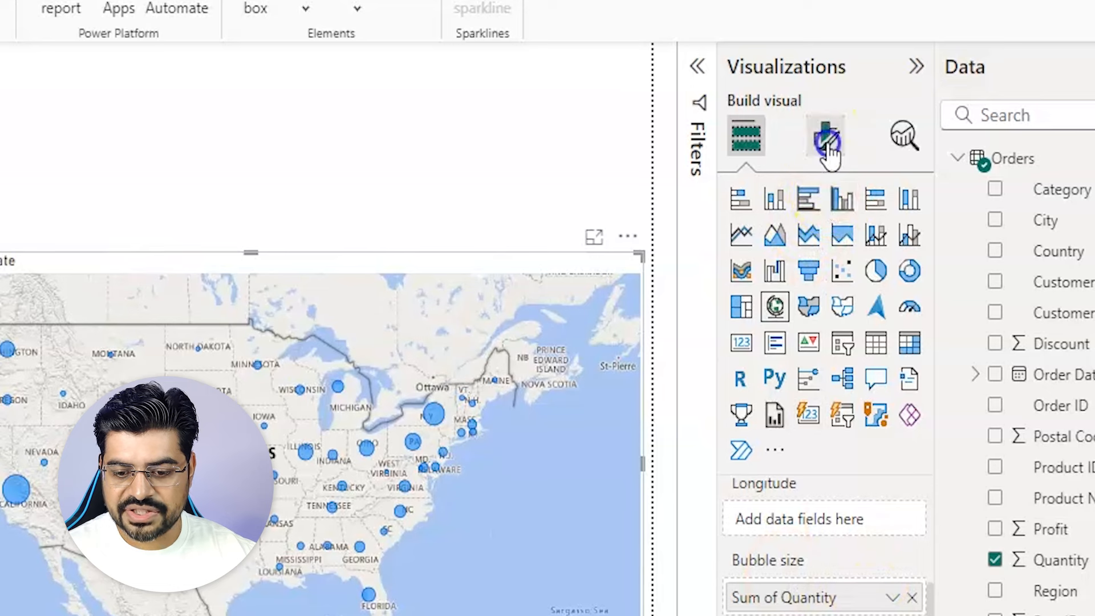
# Step: Change the map's title to "State wise Qty. Sold" and center it
pyautogui.click(827, 146)
pyautogui.click(796, 206)
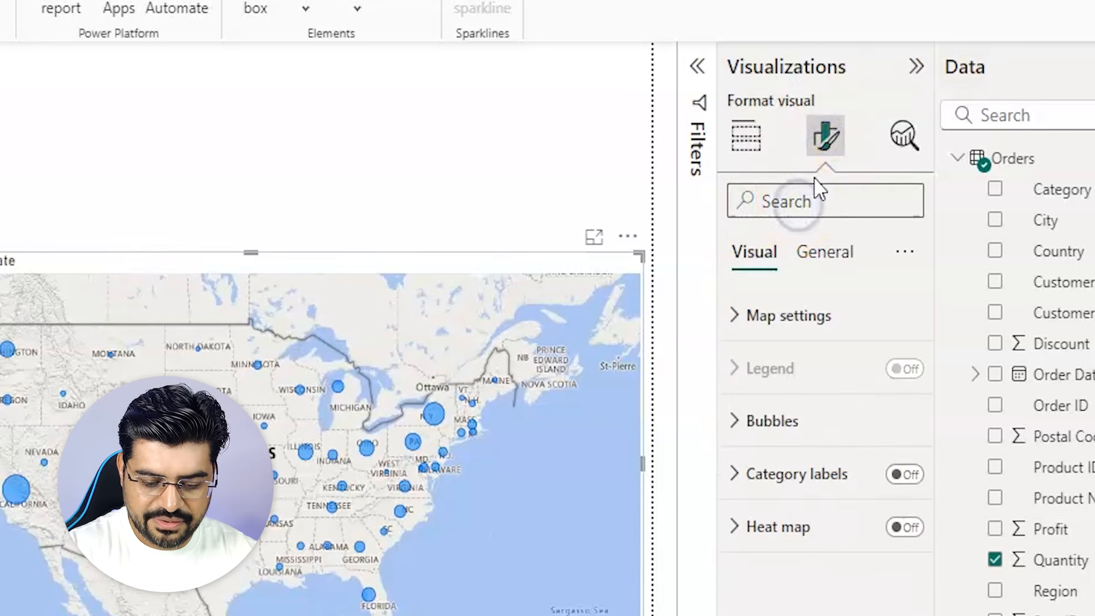
pyautogui.write('title')
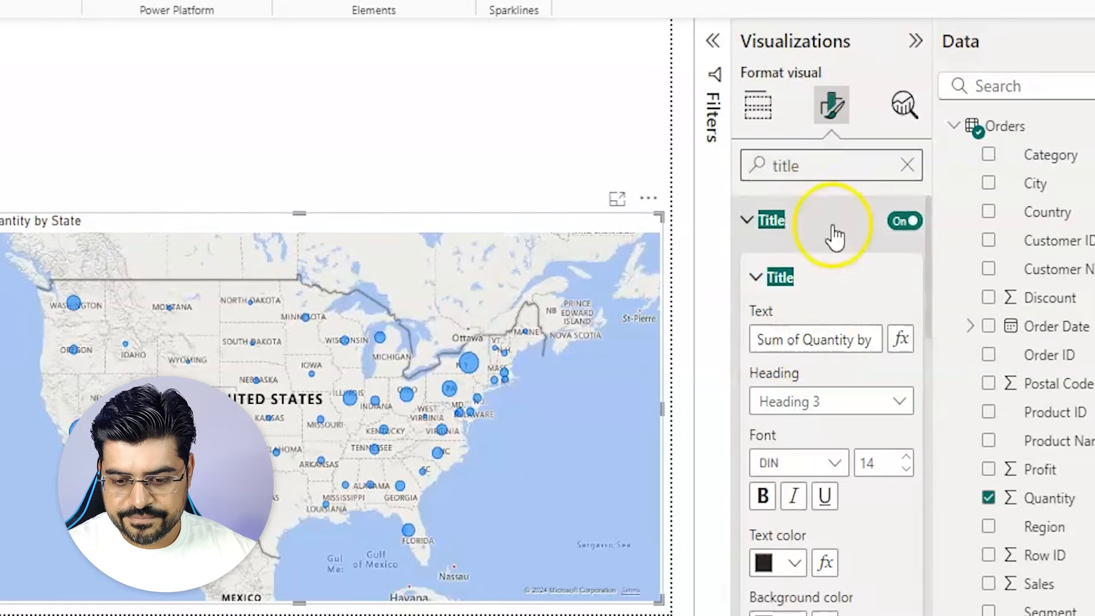
pyautogui.click(858, 343)
pyautogui.press('Right')
pyautogui.press('Right')
pyautogui.press('Right')
pyautogui.press('BackSpace')
pyautogui.press('BackSpace')
pyautogui.press('BackSpace')
pyautogui.press('BackSpace')
pyautogui.press('BackSpace')
pyautogui.press('BackSpace')
pyautogui.press('BackSpace')
pyautogui.press('BackSpace')
pyautogui.press('BackSpace')
pyautogui.press('BackSpace')
pyautogui.press('BackSpace')
pyautogui.press('BackSpace')
pyautogui.press('BackSpace')
pyautogui.press('BackSpace')
pyautogui.press('BackSpace')
pyautogui.press('BackSpace')
pyautogui.press('BackSpace')
pyautogui.press('BackSpace')
pyautogui.press('BackSpace')
pyautogui.press('End')
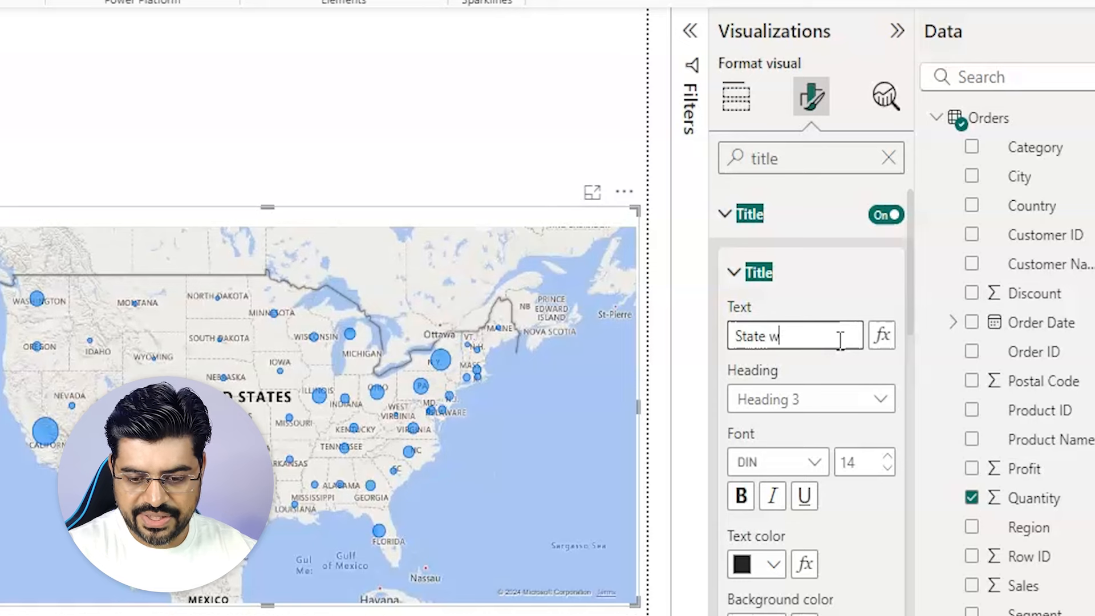
pyautogui.write('wise Qty. Sold')
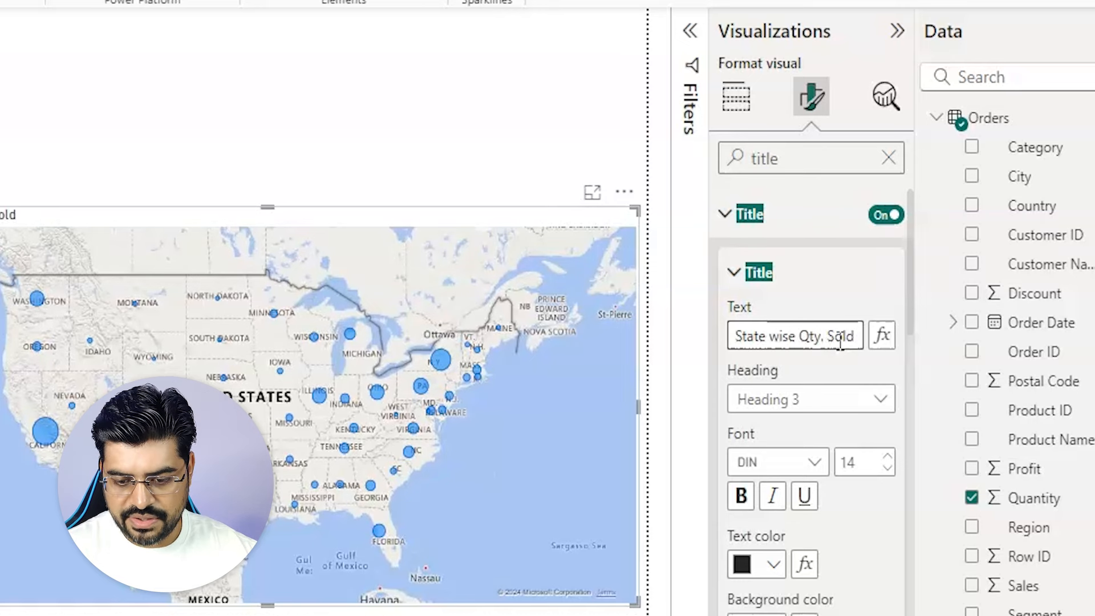
pyautogui.scroll(-2, 867, 464)
pyautogui.click(771, 570)
pyautogui.click(408, 120)
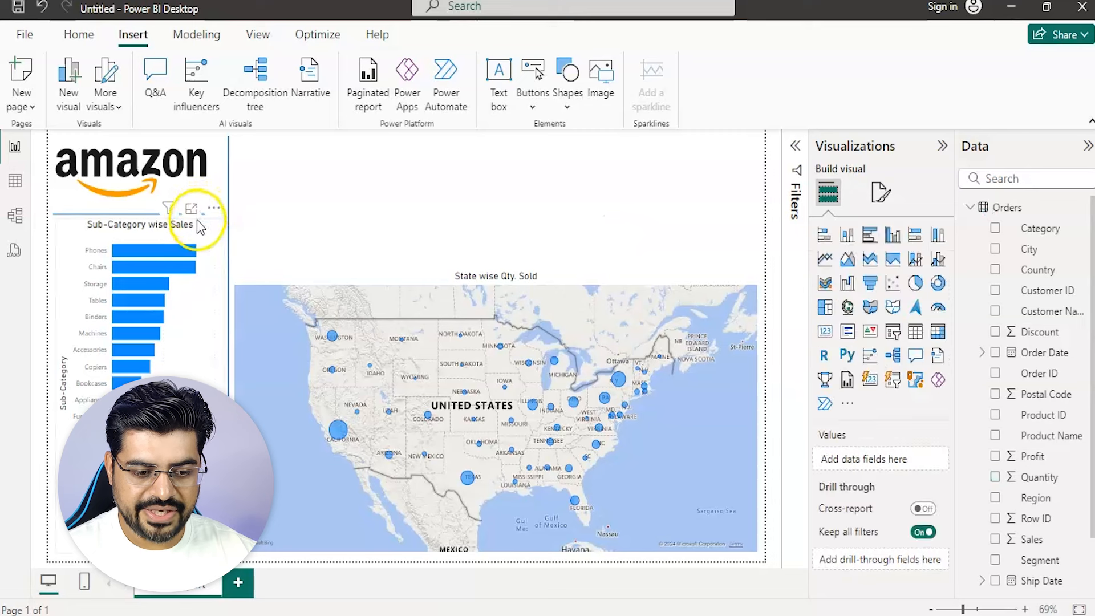
# Step: Duplicate the horizontal line under the Amazon logo, place the copy just above the map and stretch it to the map's width
pyautogui.click(150, 216)
pyautogui.click(148, 219)
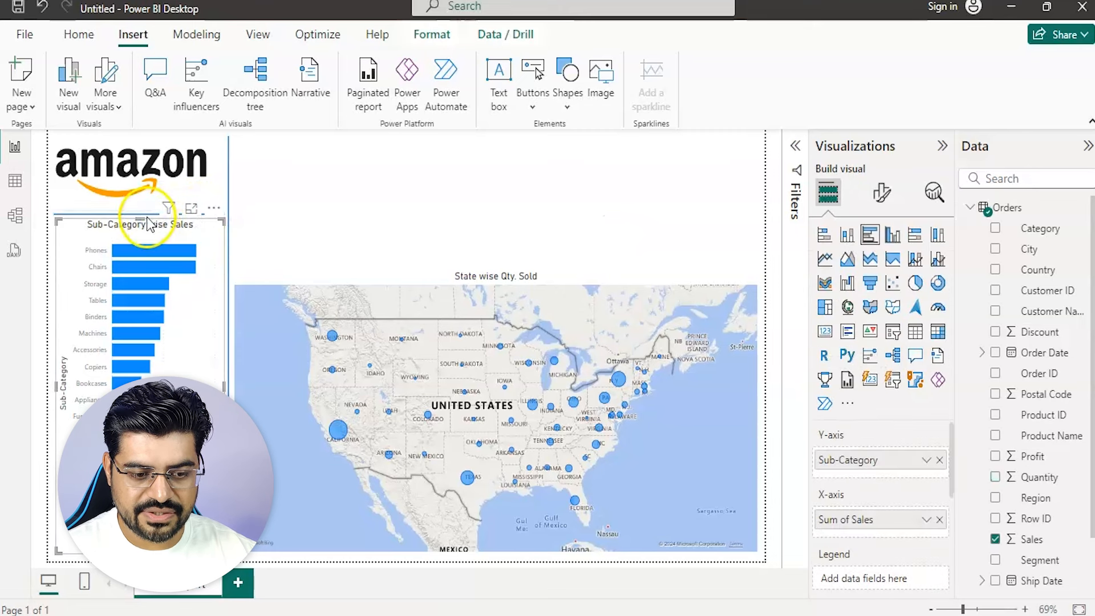
pyautogui.click(142, 214)
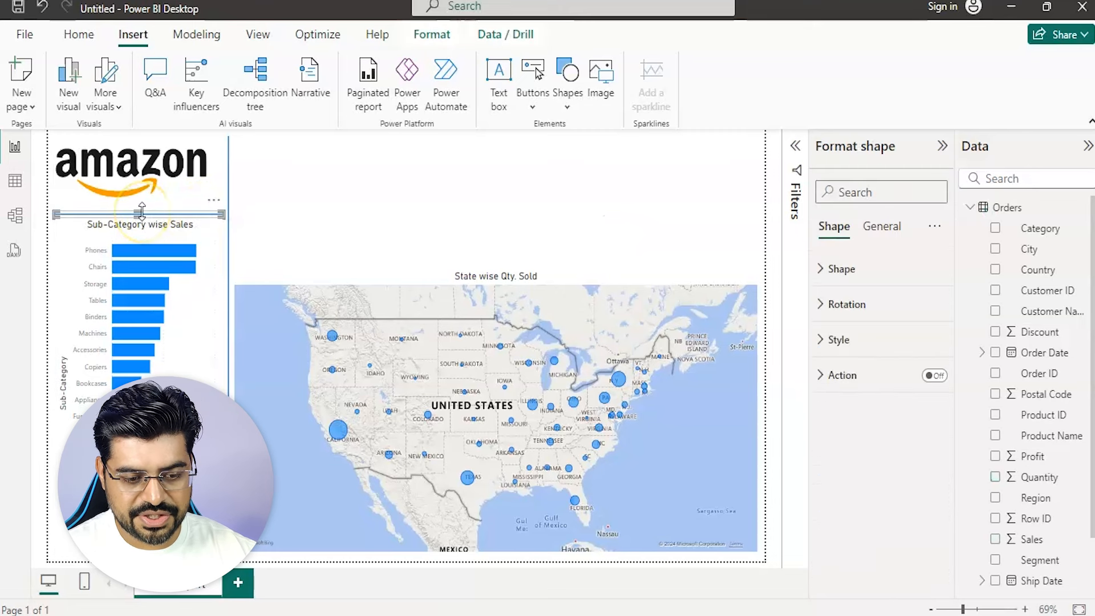
pyautogui.moveTo(159, 220); pyautogui.dragTo(329, 265)
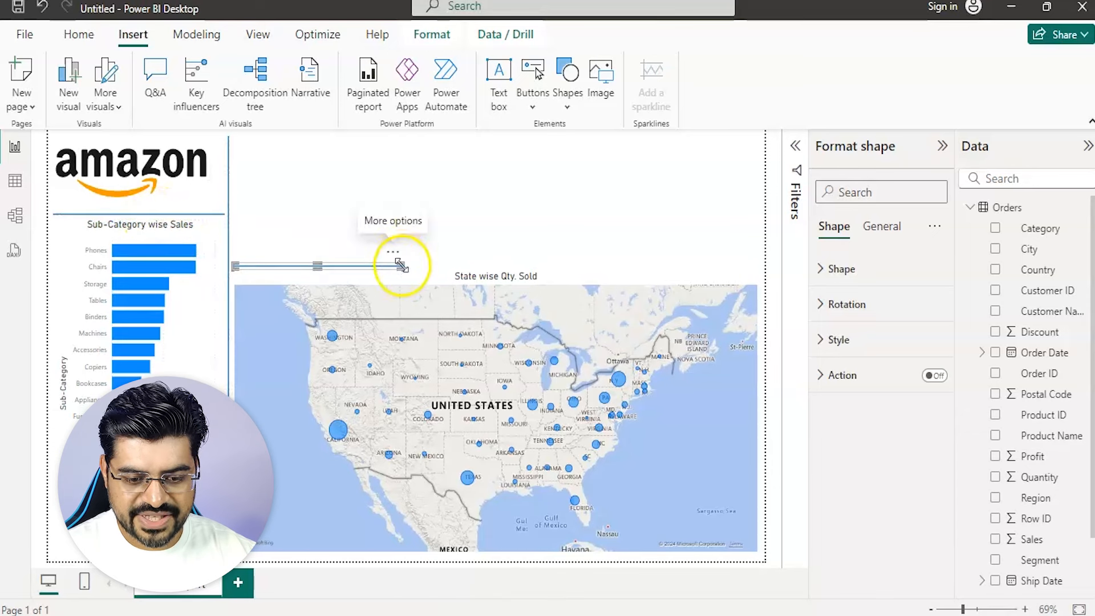
pyautogui.moveTo(486, 265); pyautogui.dragTo(701, 266)
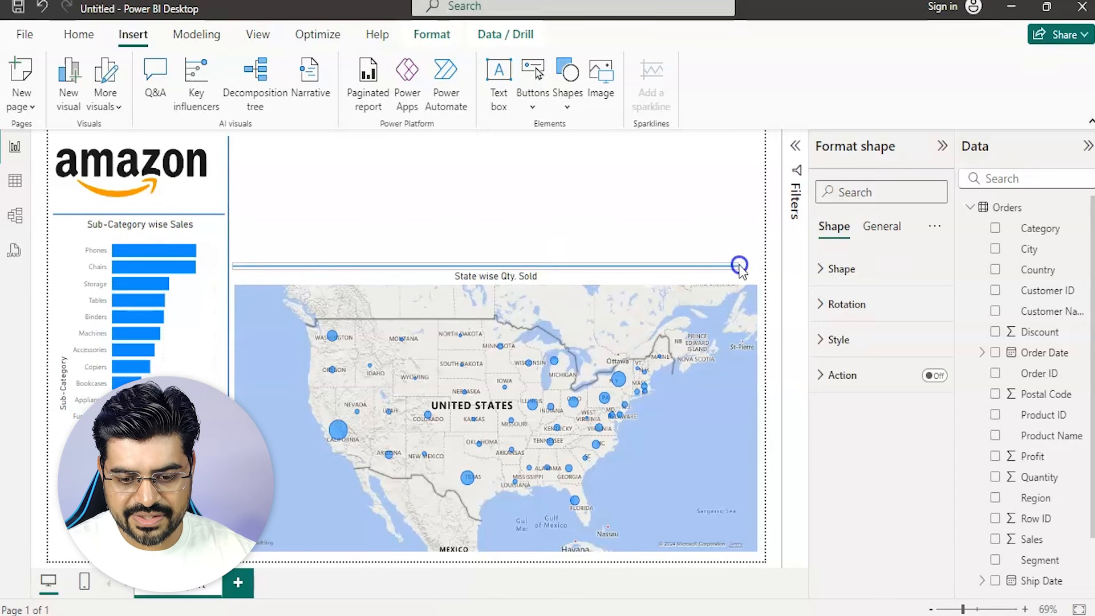
pyautogui.click(378, 176)
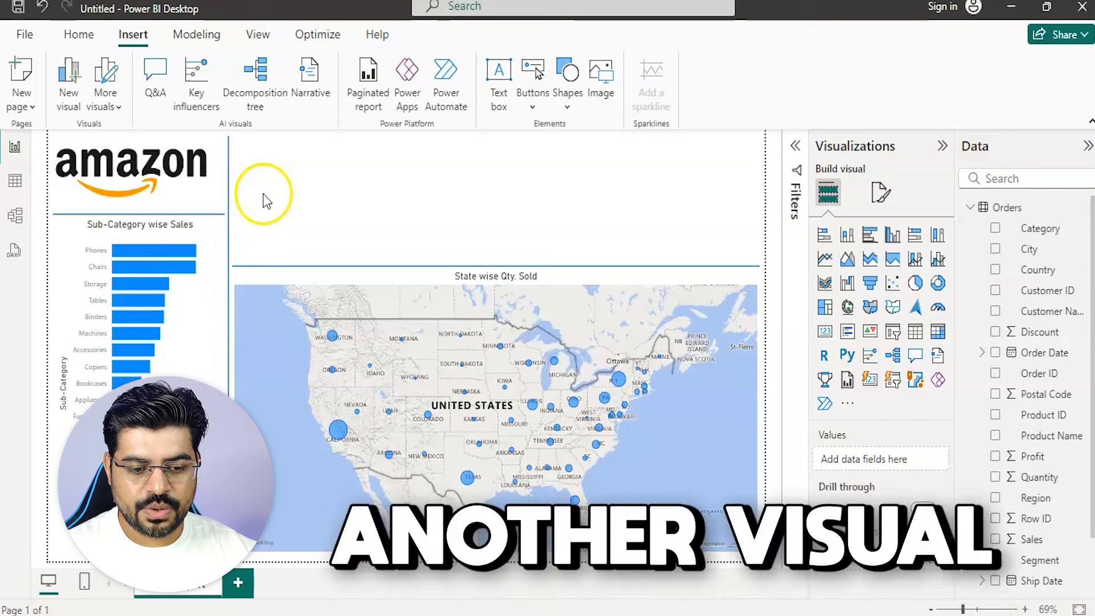
# Step: Add a Q&A visual above the map, ask for "category profit donut" and convert the result into a standard visual
pyautogui.doubleClick(263, 194)
pyautogui.write('categor')
pyautogui.write('y profit donut')
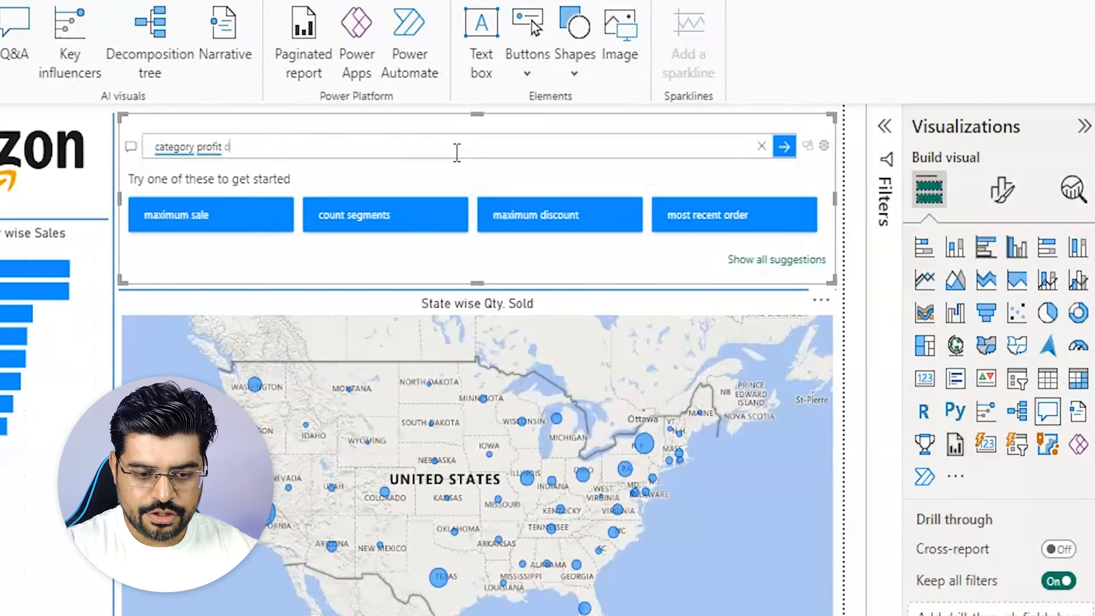
pyautogui.press('Return')
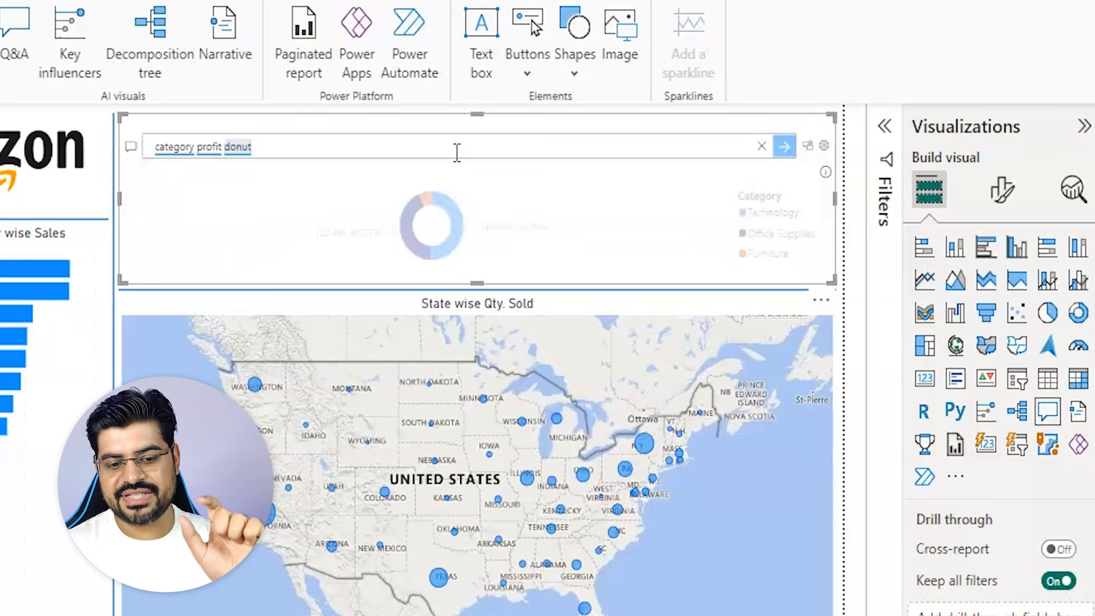
pyautogui.click(774, 151)
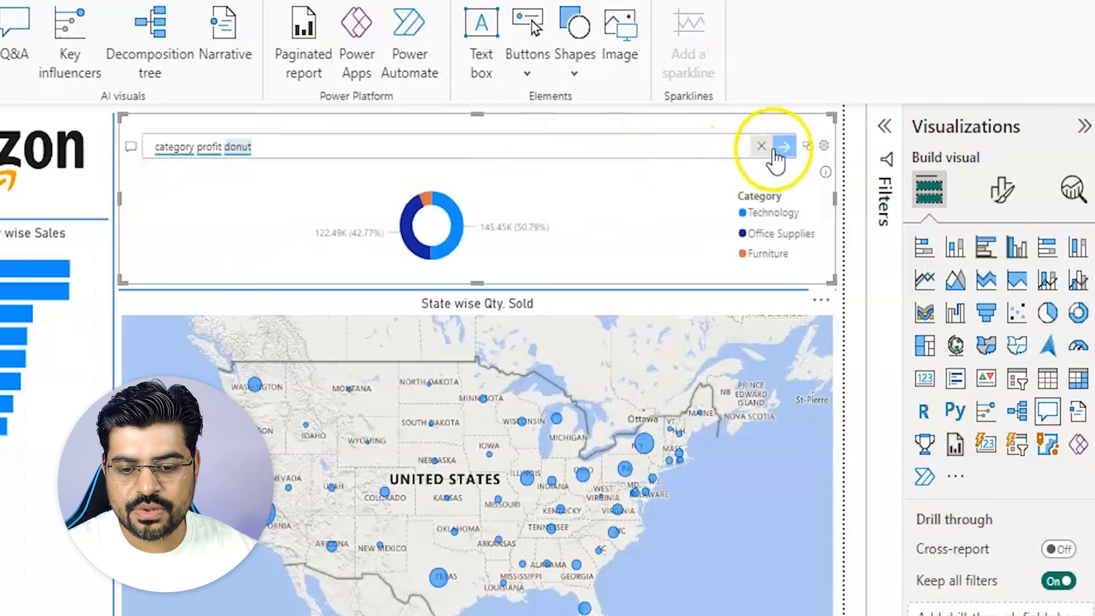
pyautogui.click(808, 147)
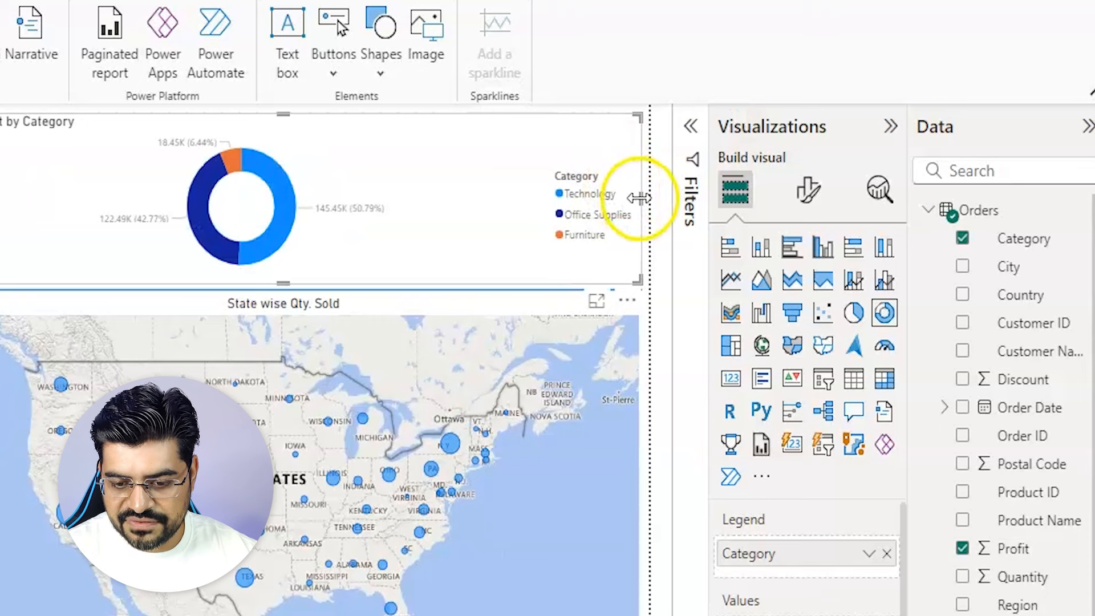
# Step: Turn off the legend of the category profit donut chart
pyautogui.click(810, 191)
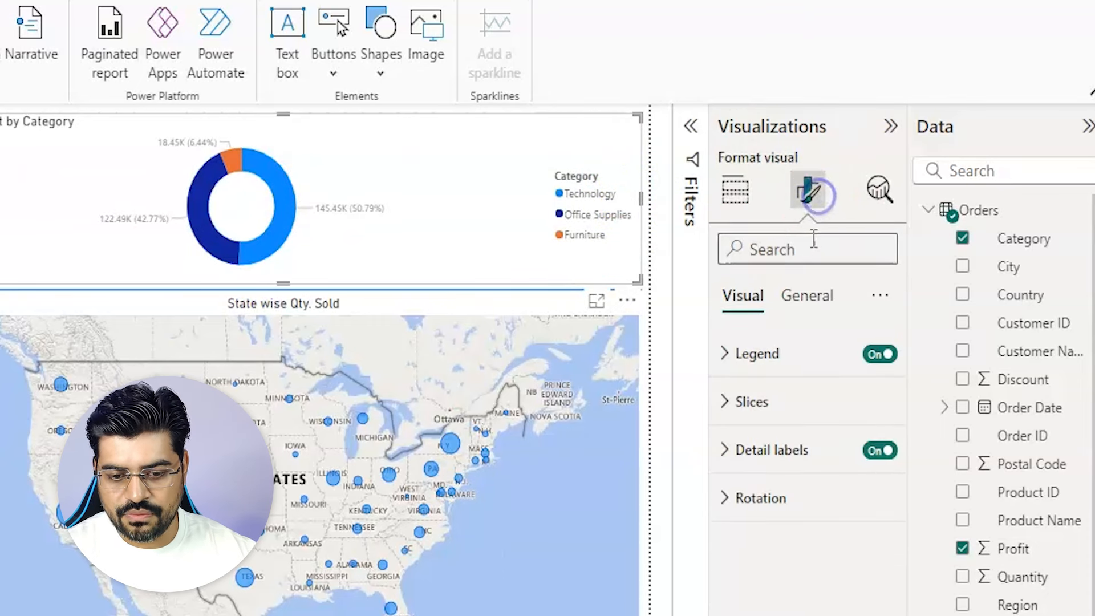
pyautogui.click(810, 249)
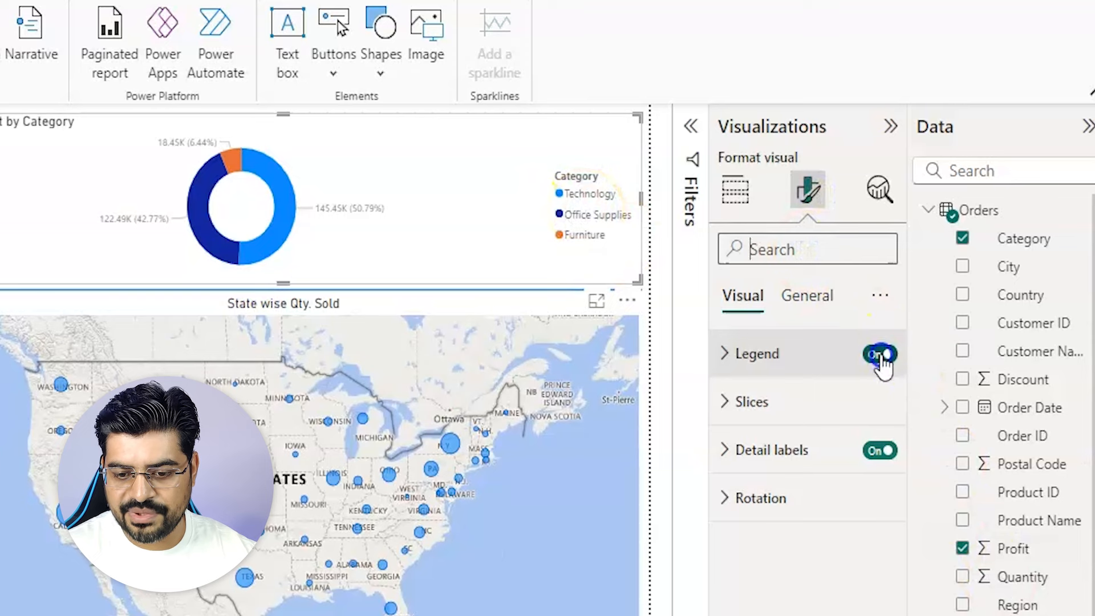
pyautogui.click(882, 355)
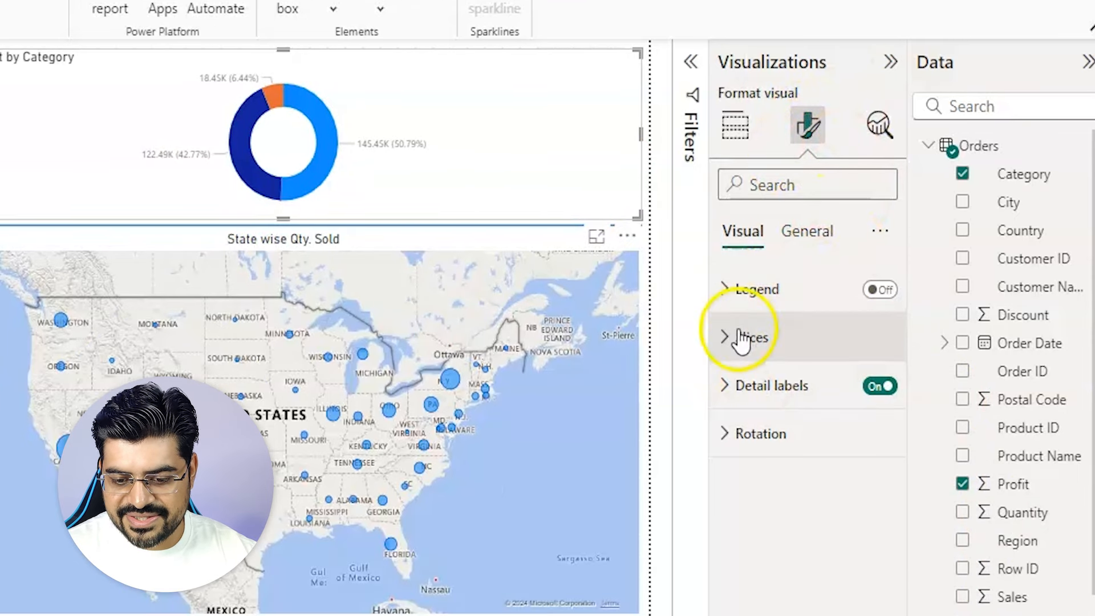
# Step: Recolor the donut slices in blue shades: dark for Technology, medium for Office Supplies and light for Furniture
pyautogui.click(733, 342)
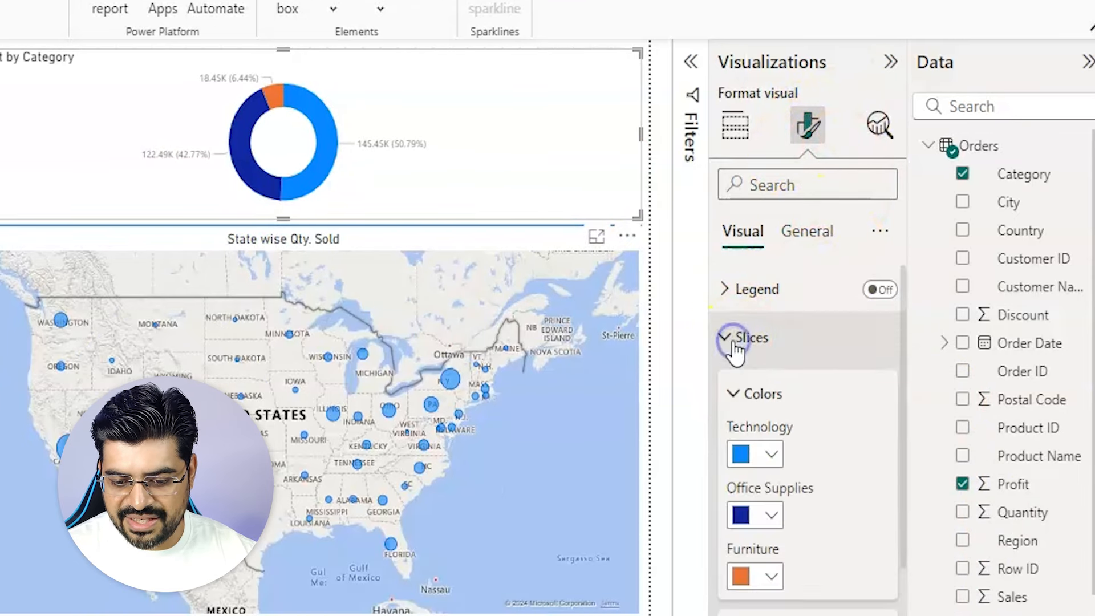
pyautogui.click(770, 454)
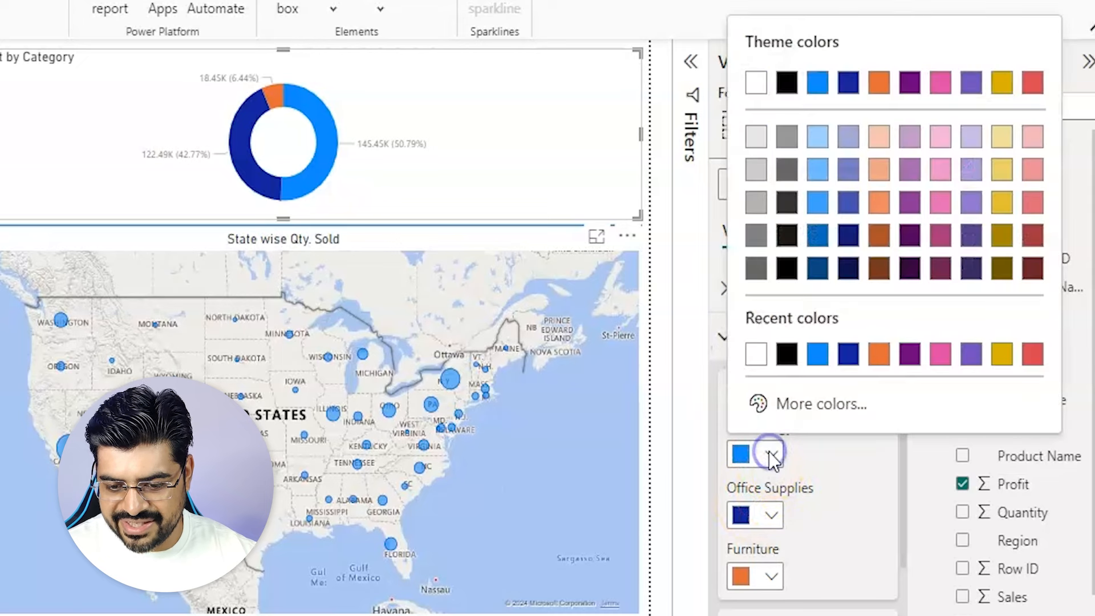
pyautogui.click(814, 274)
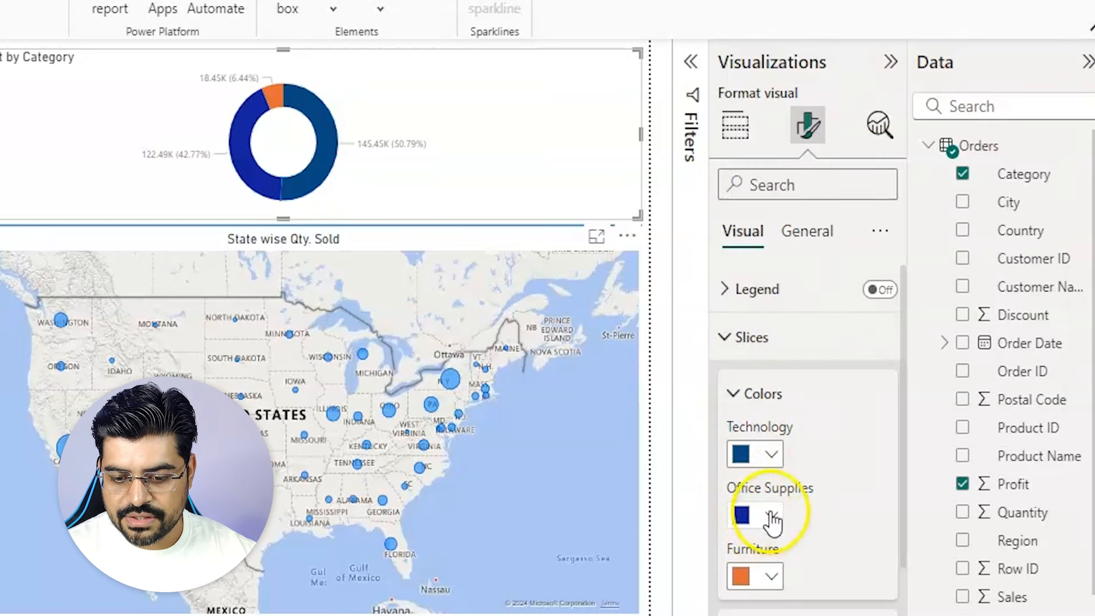
pyautogui.click(770, 516)
pyautogui.click(888, 320)
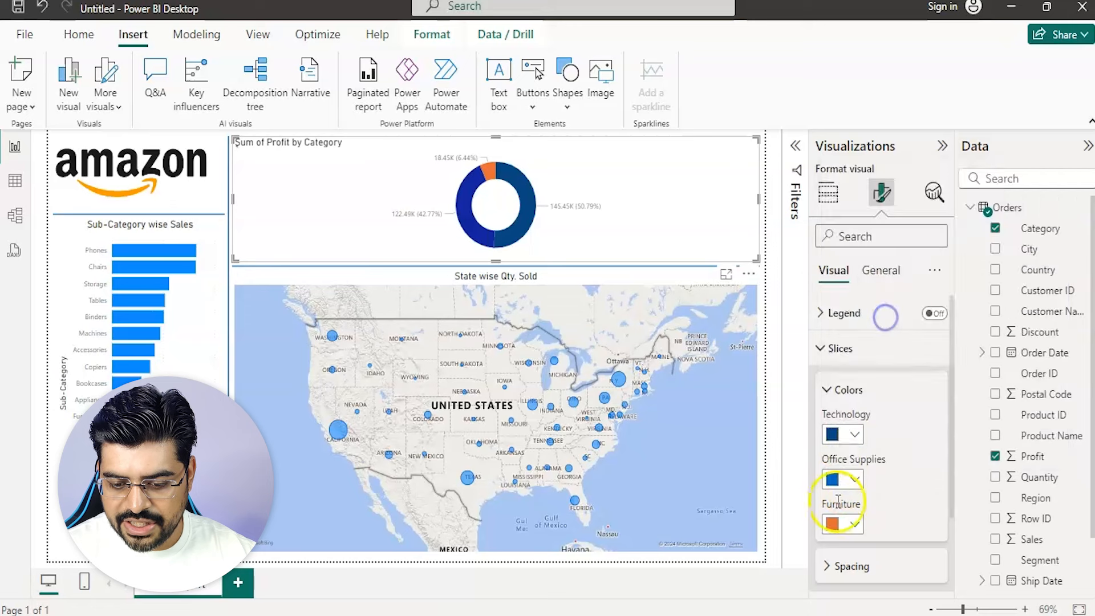
pyautogui.click(853, 525)
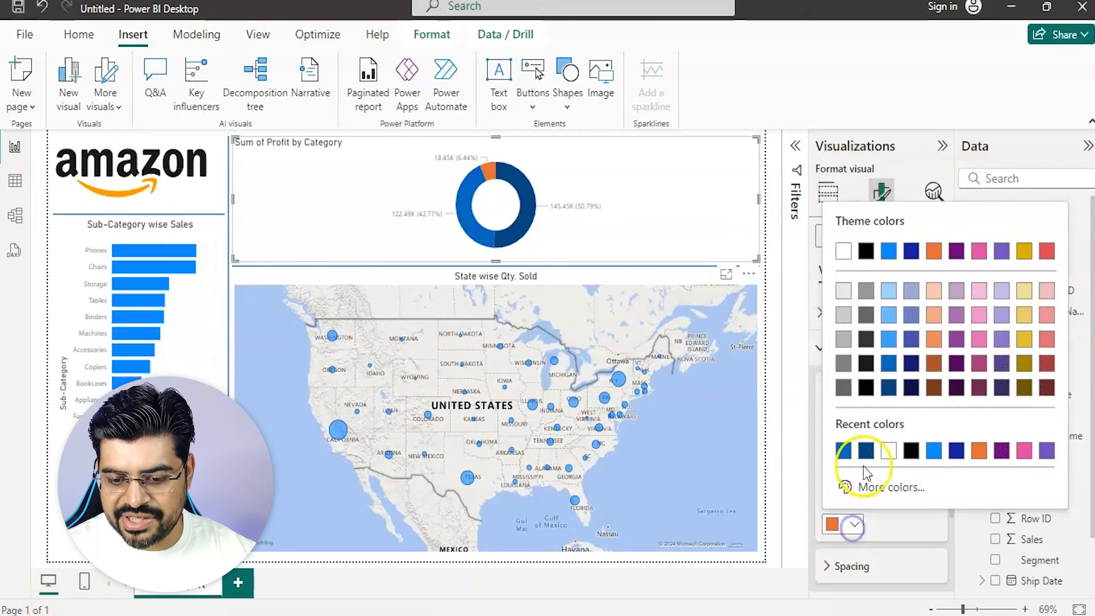
pyautogui.click(886, 340)
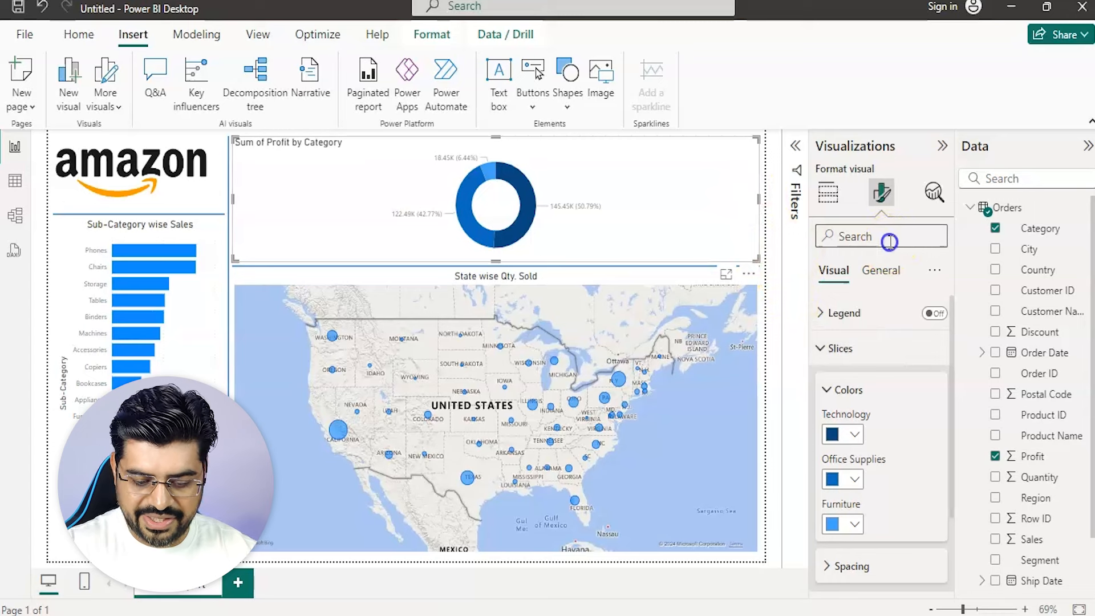
# Step: Title the donut chart "Category wise Profit" with centered alignment, and narrow the chart to about a third of the map's width
pyautogui.write('title')
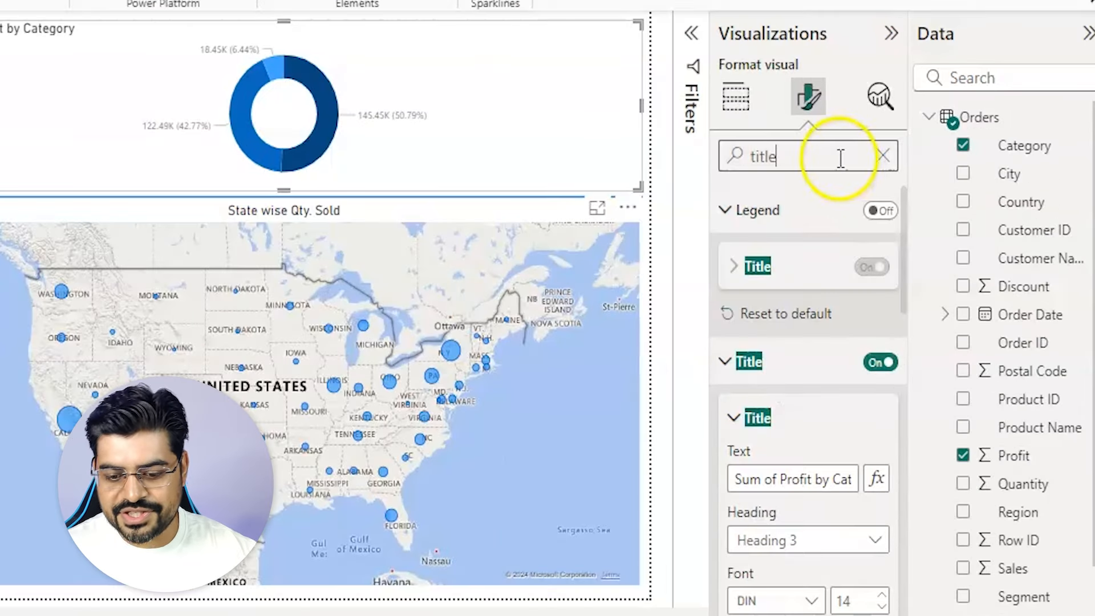
pyautogui.click(783, 480)
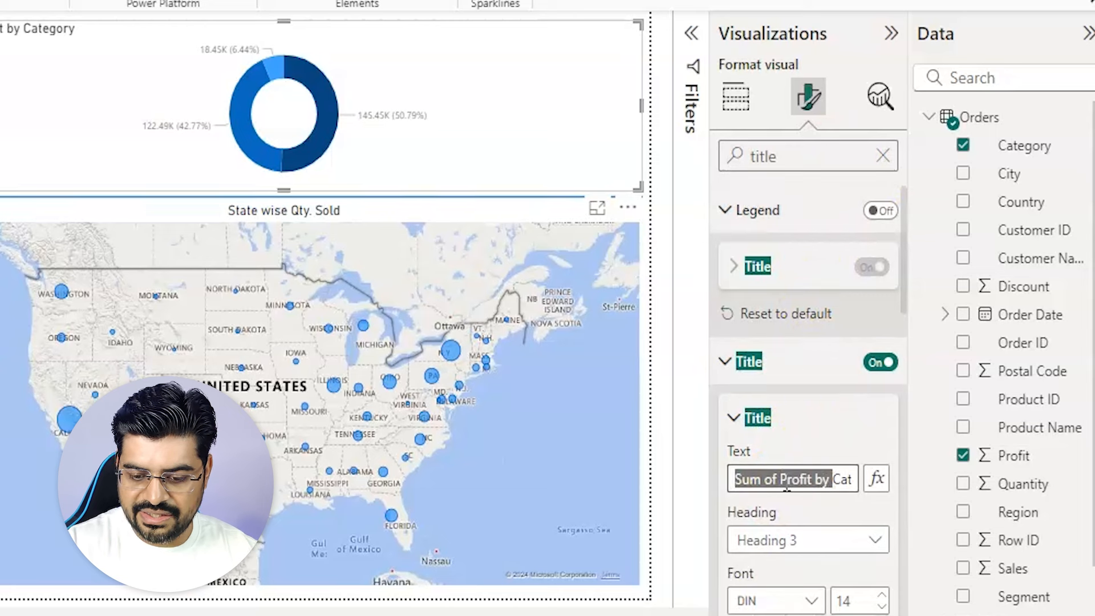
pyautogui.press('BackSpace')
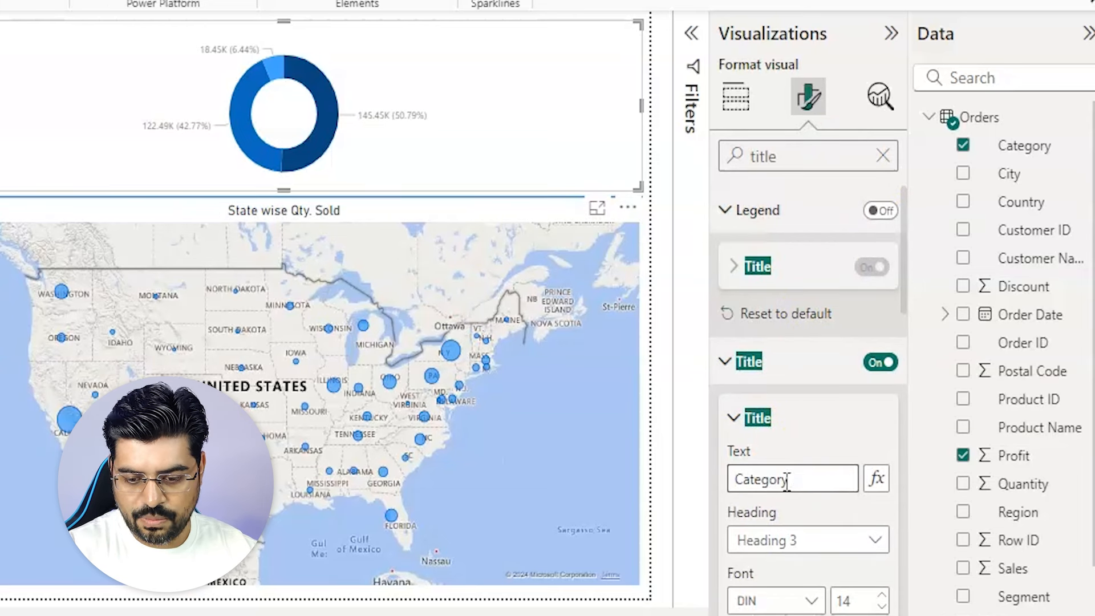
pyautogui.scroll(-4, 788, 480)
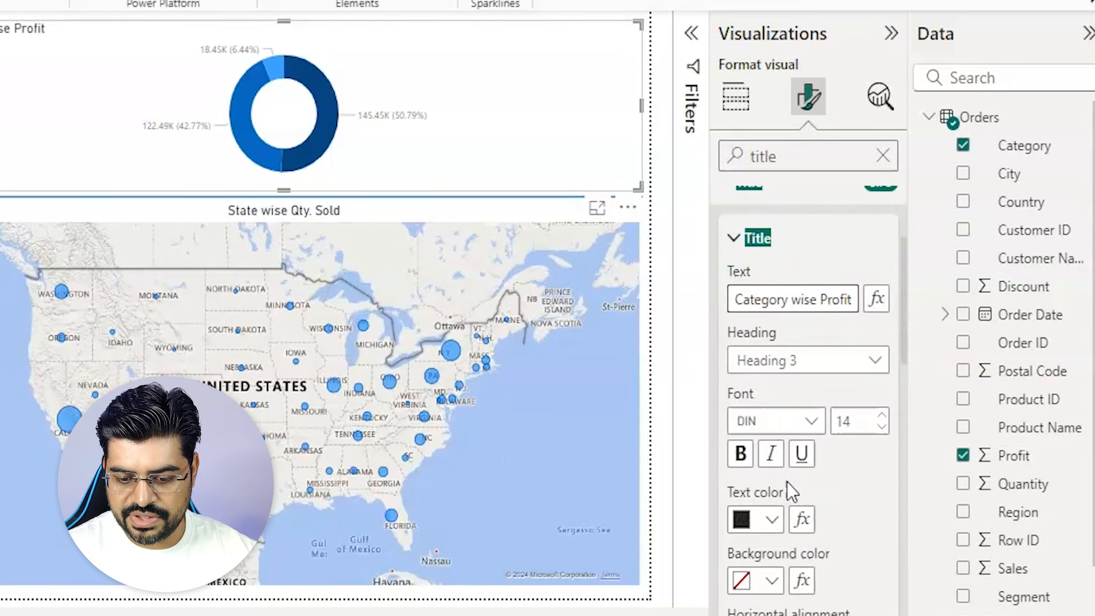
pyautogui.click(771, 588)
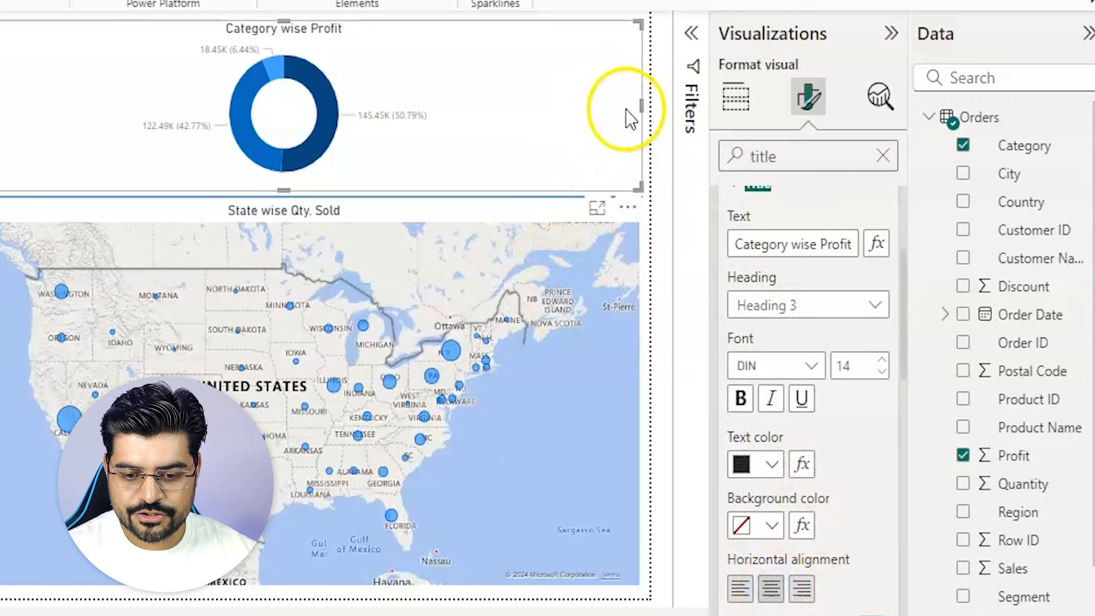
pyautogui.moveTo(643, 106); pyautogui.dragTo(165, 110)
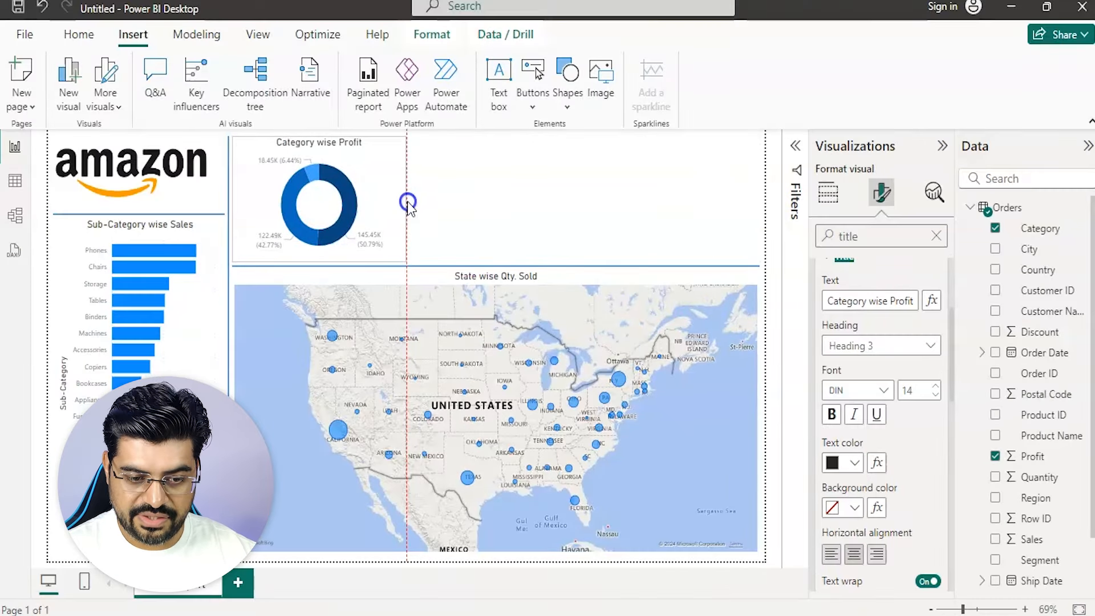
# Step: Duplicate the long vertical divider line, place the copy just right of the profit donut and shorten it to the donut's height
pyautogui.click(220, 211)
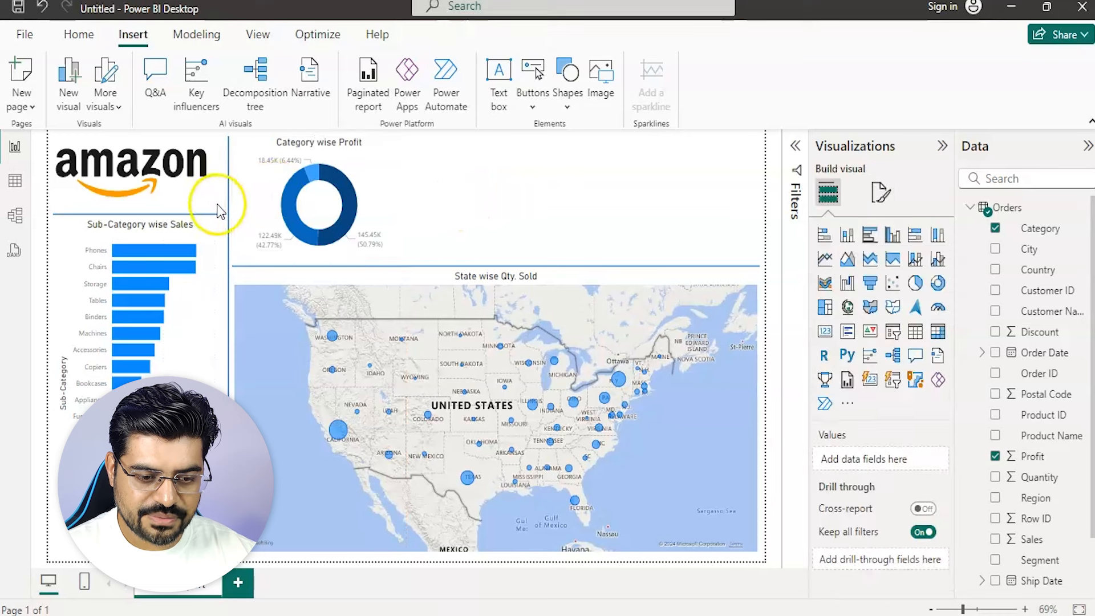
pyautogui.click(226, 201)
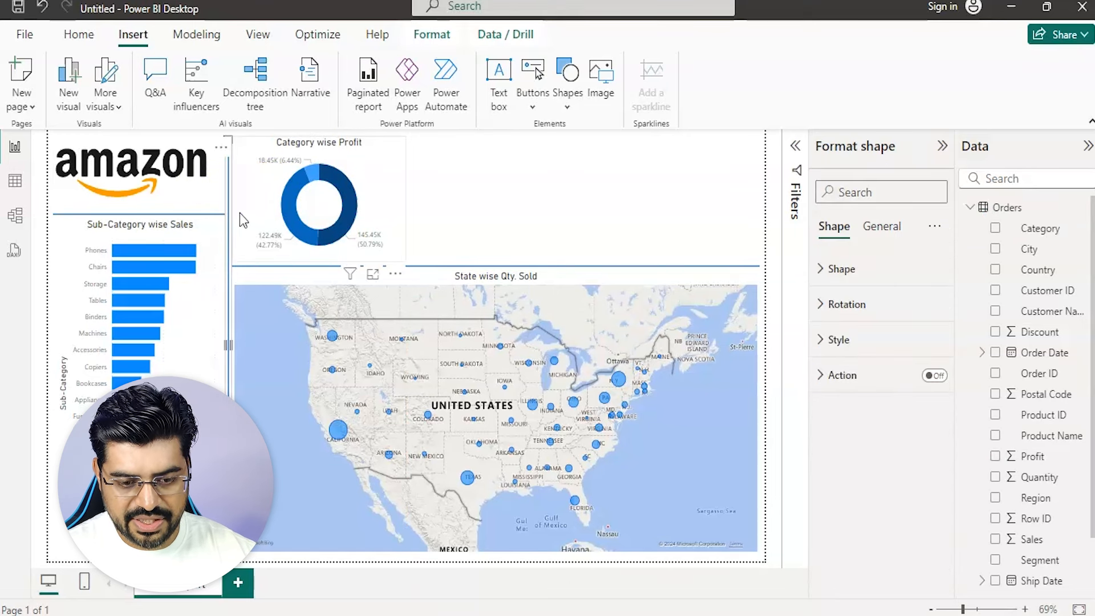
pyautogui.hotkey('ctrl', 'v')
pyautogui.moveTo(234, 277); pyautogui.dragTo(411, 274)
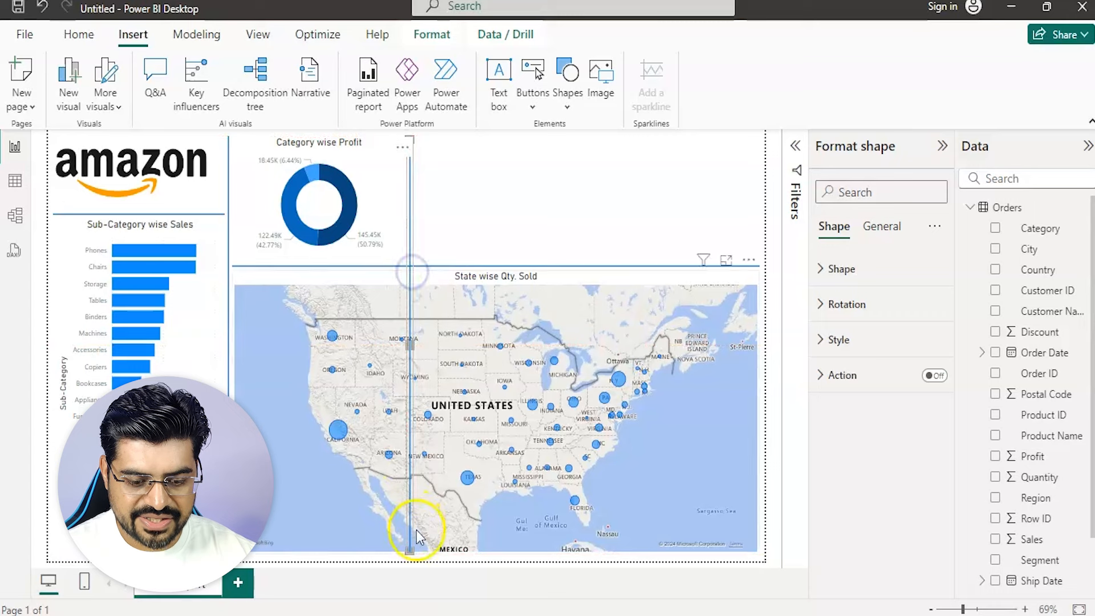
pyautogui.moveTo(410, 554); pyautogui.dragTo(410, 262)
pyautogui.click(482, 220)
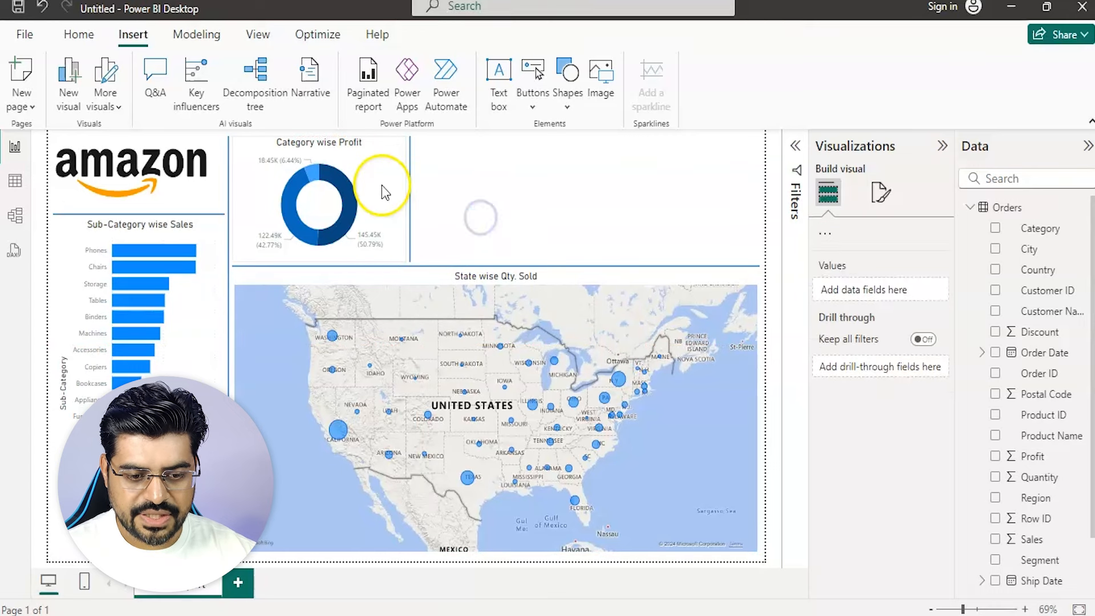
# Step: Duplicate the Category wise Profit donut and place the copy just right of the short vertical divider
pyautogui.click(381, 185)
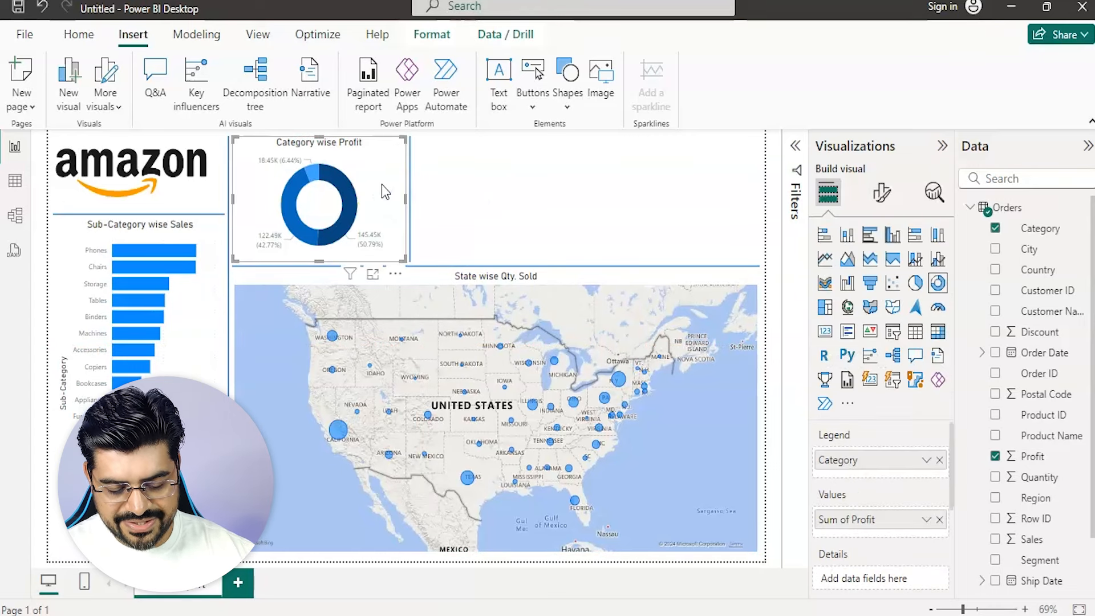
pyautogui.hotkey('ctrl', 'c')
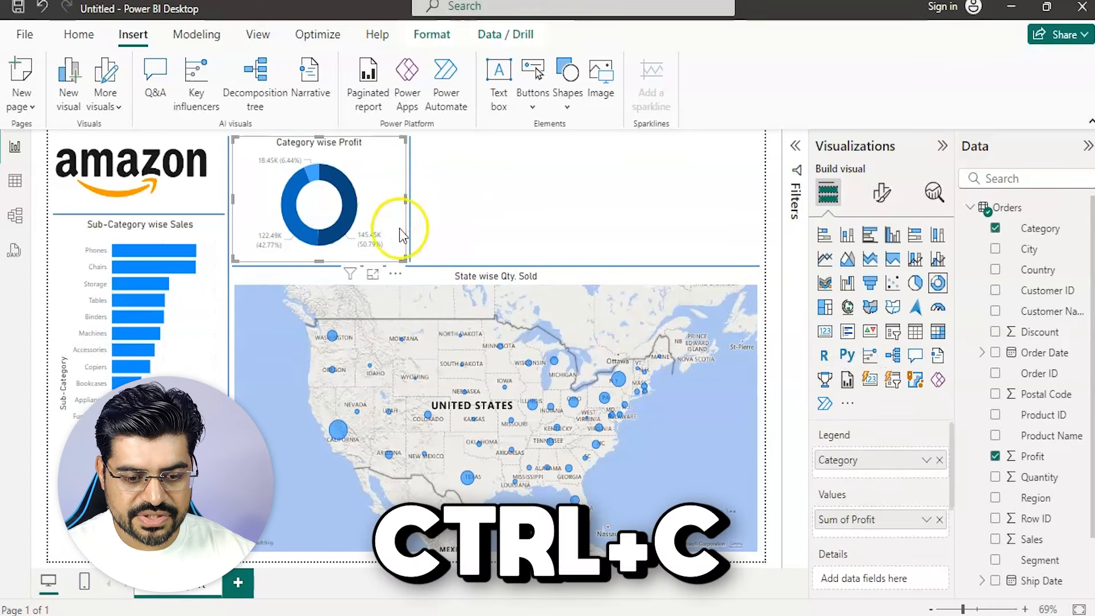
pyautogui.hotkey('ctrl', 'v')
pyautogui.moveTo(378, 203); pyautogui.dragTo(568, 203)
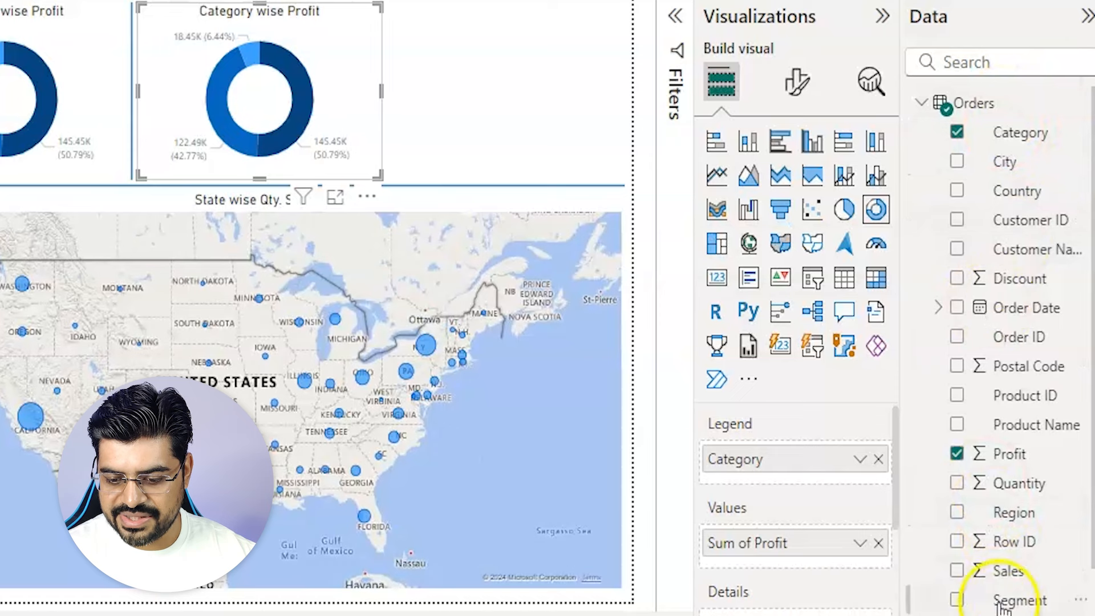
# Step: Replace Profit with Sales in the copied donut's values and retitle the chart "Category wise Sales"
pyautogui.moveTo(1005, 574); pyautogui.dragTo(830, 556)
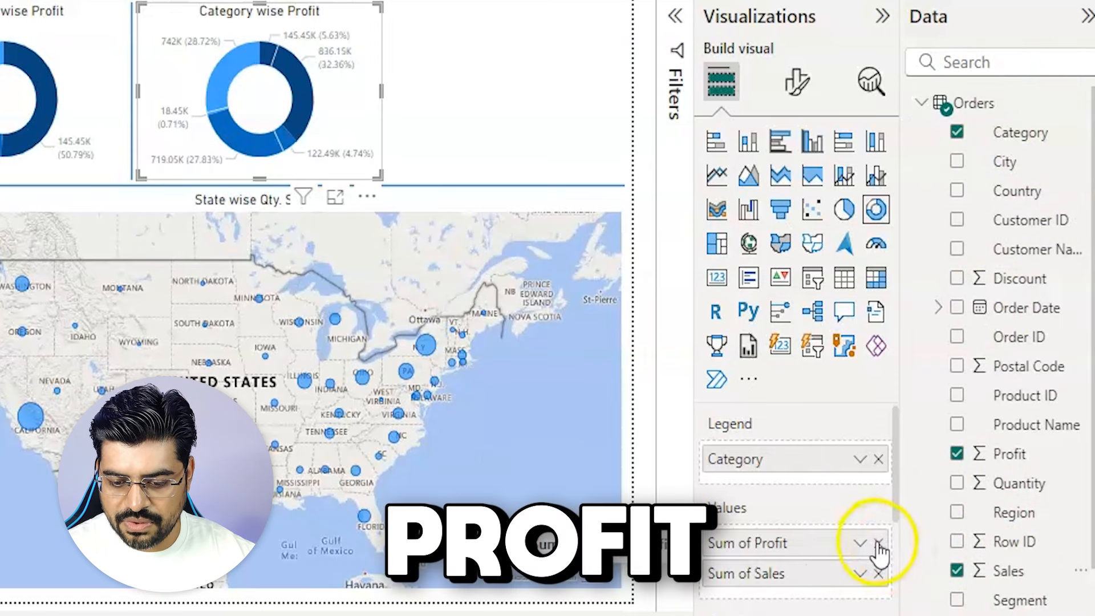
pyautogui.click(879, 544)
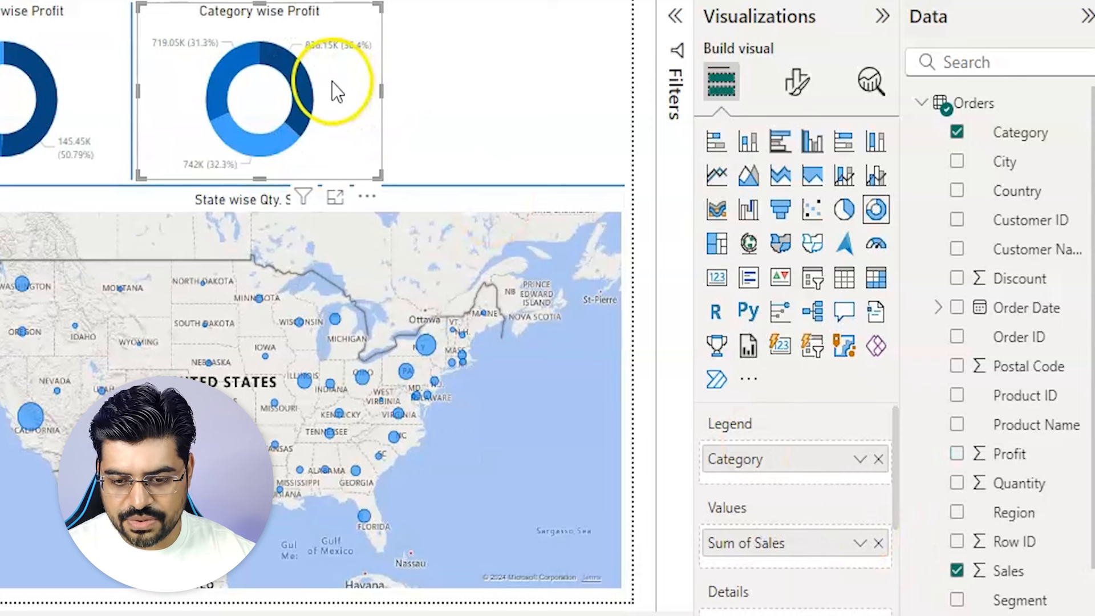
pyautogui.click(797, 82)
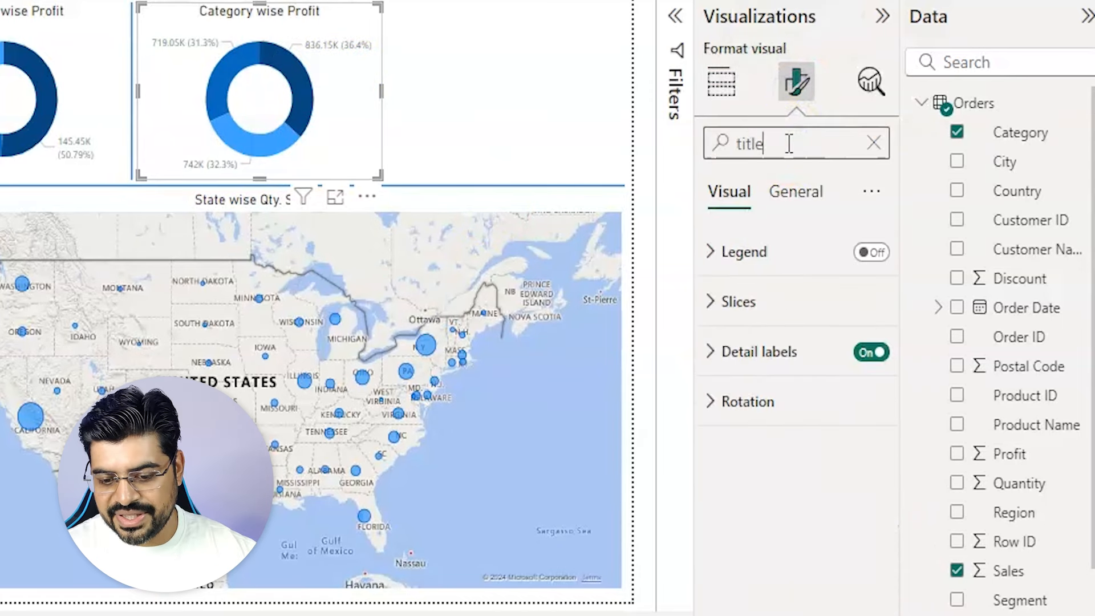
pyautogui.click(812, 539)
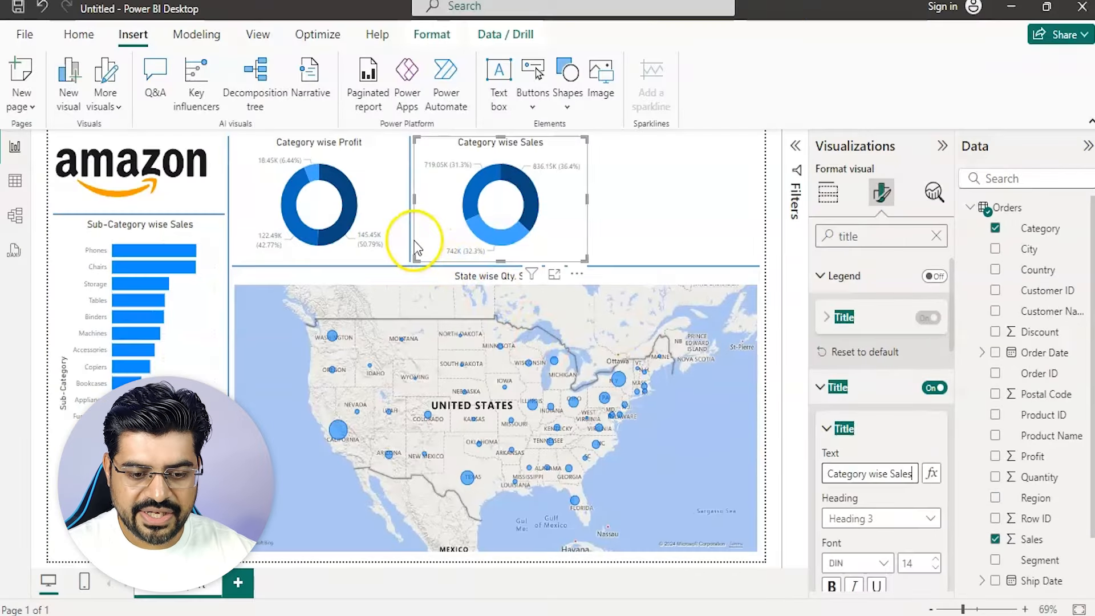
# Step: Duplicate the short divider to the right of the Category wise Sales donut, and place a copy of that donut beyond it
pyautogui.click(134, 142)
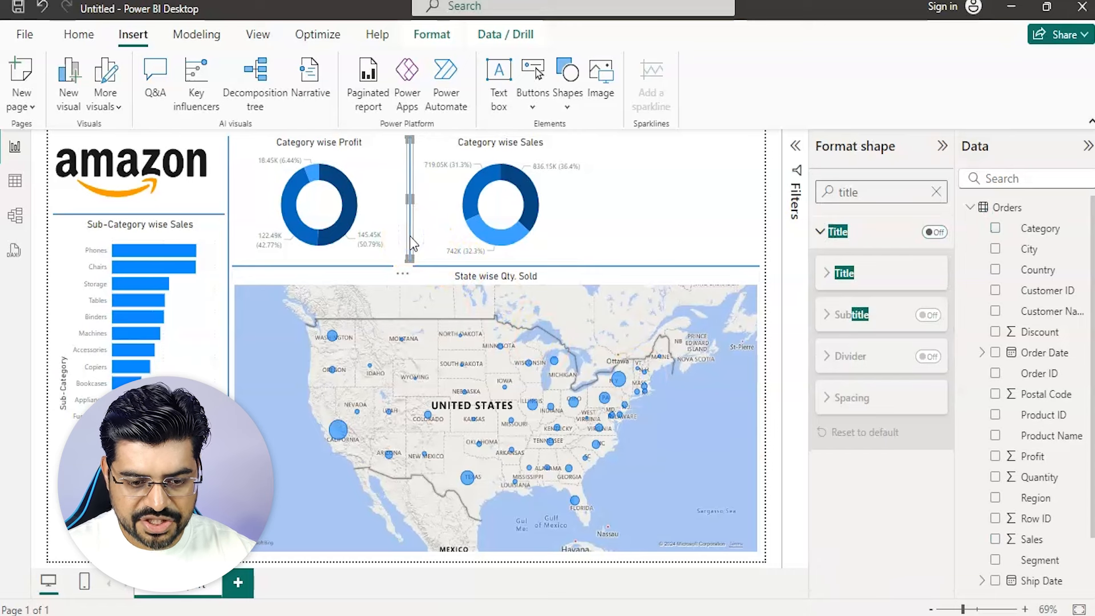
pyautogui.moveTo(409, 231); pyautogui.dragTo(580, 237)
pyautogui.click(609, 215)
pyautogui.click(574, 216)
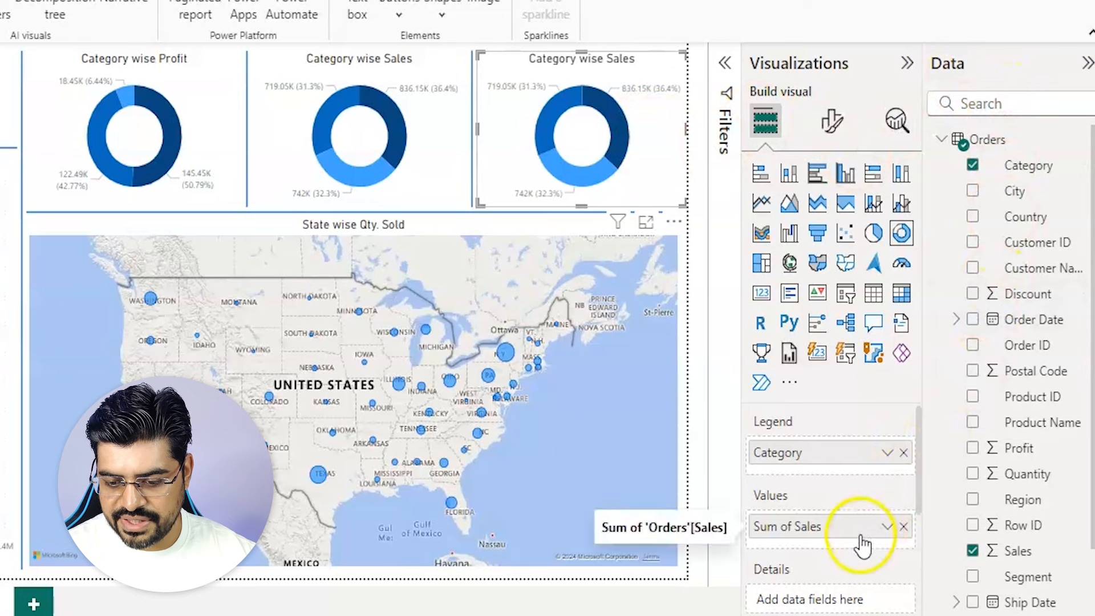
# Step: Replace Sales with Quantity in the third donut's values and retitle the chart "Category wise Qty. Sold"
pyautogui.moveTo(1026, 474); pyautogui.dragTo(894, 539)
pyautogui.click(904, 526)
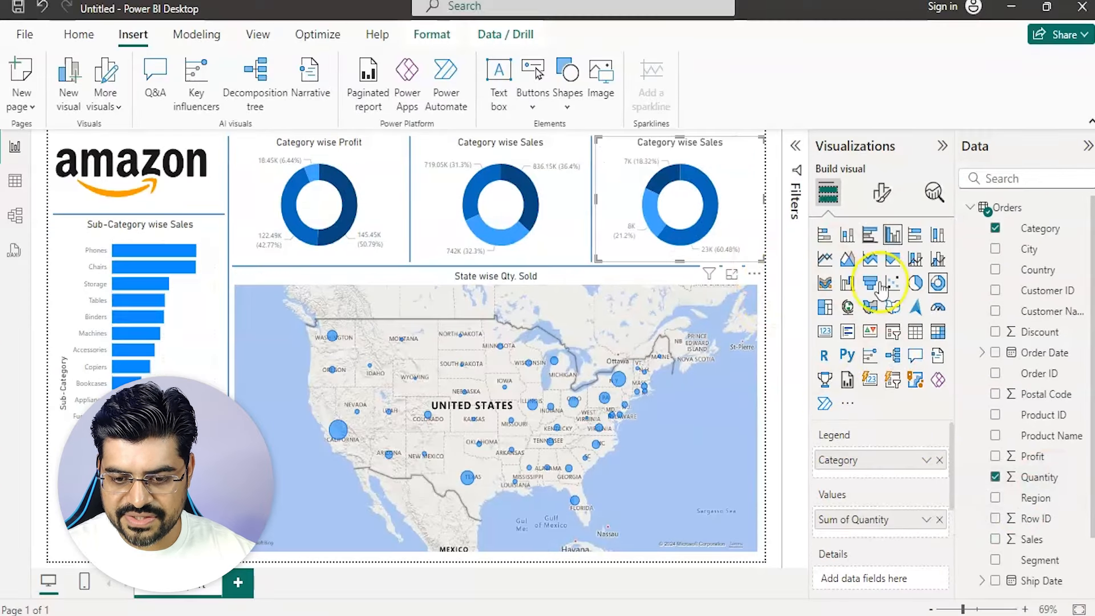
pyautogui.click(882, 194)
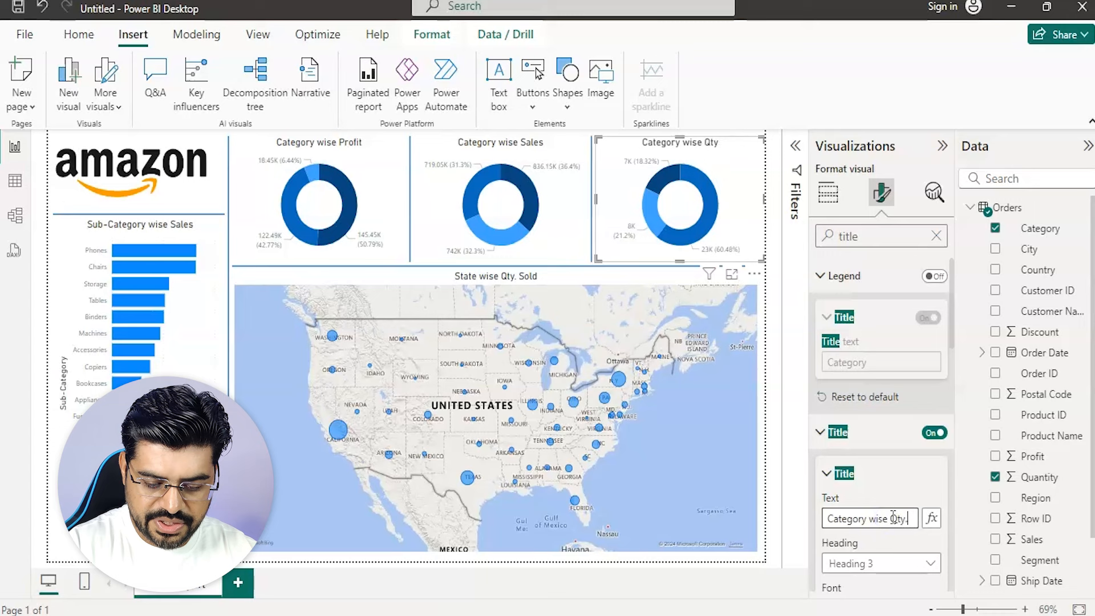
pyautogui.write('. Sold')
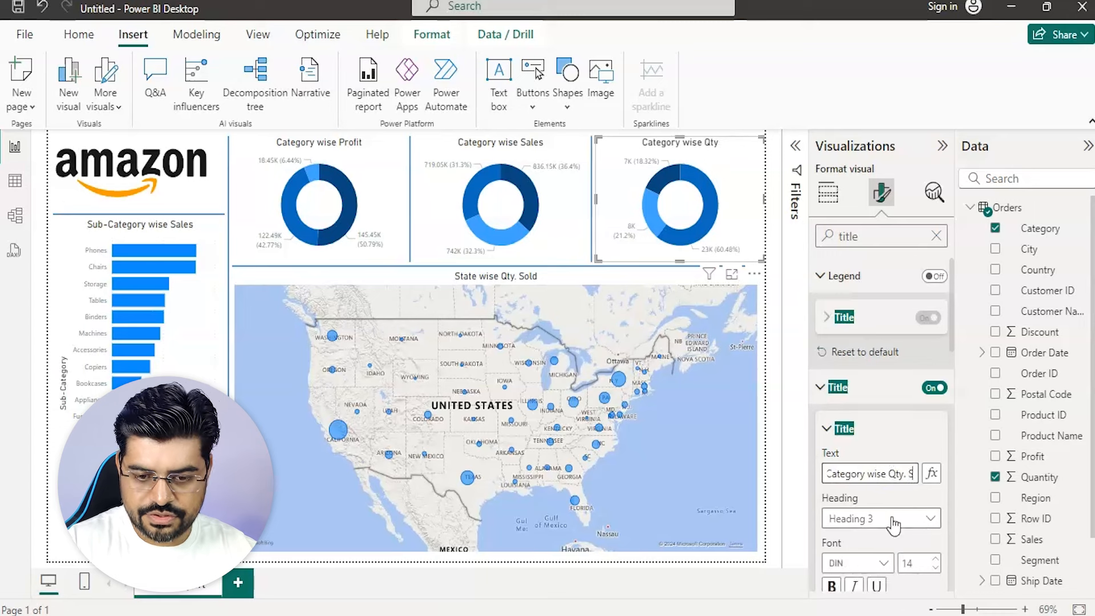
pyautogui.click(779, 328)
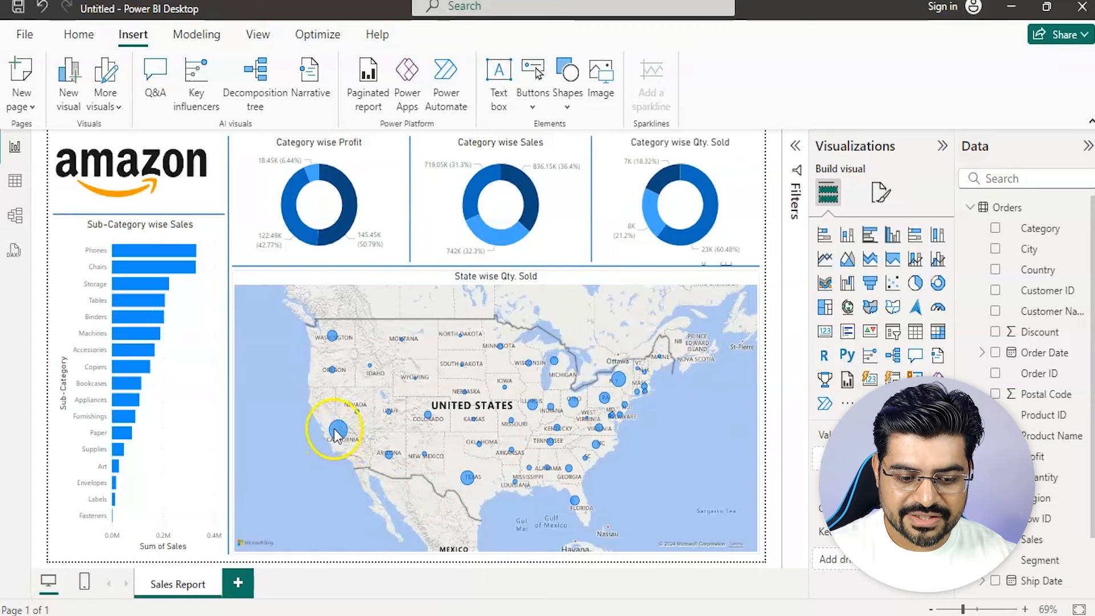
# Step: Check how the other visuals respond to selecting California on the state map, and clear the selection
pyautogui.moveTo(337, 434)
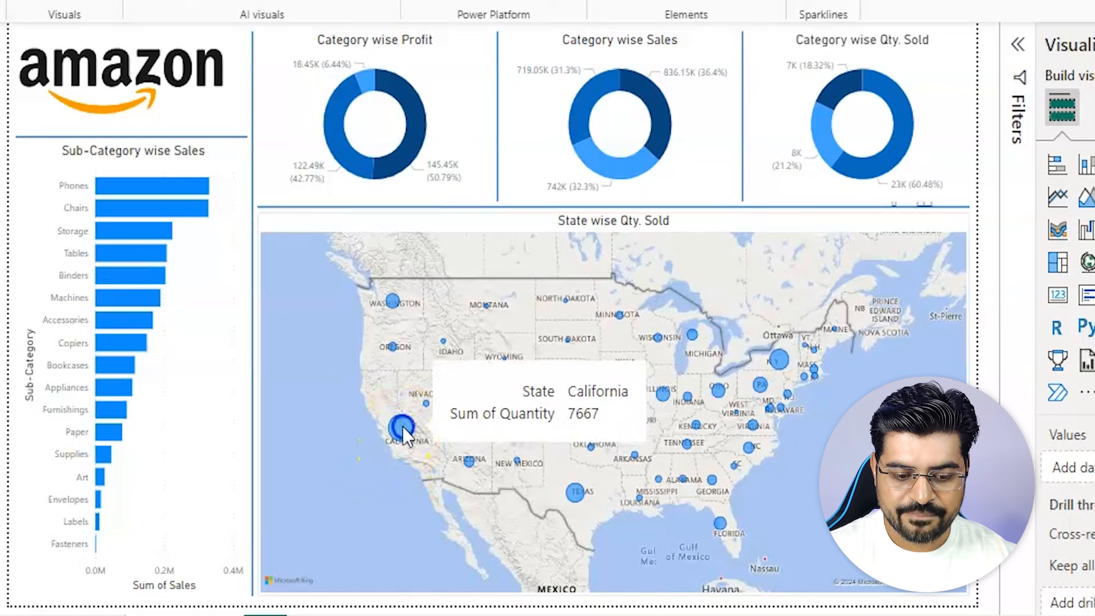
pyautogui.click(401, 427)
pyautogui.click(403, 427)
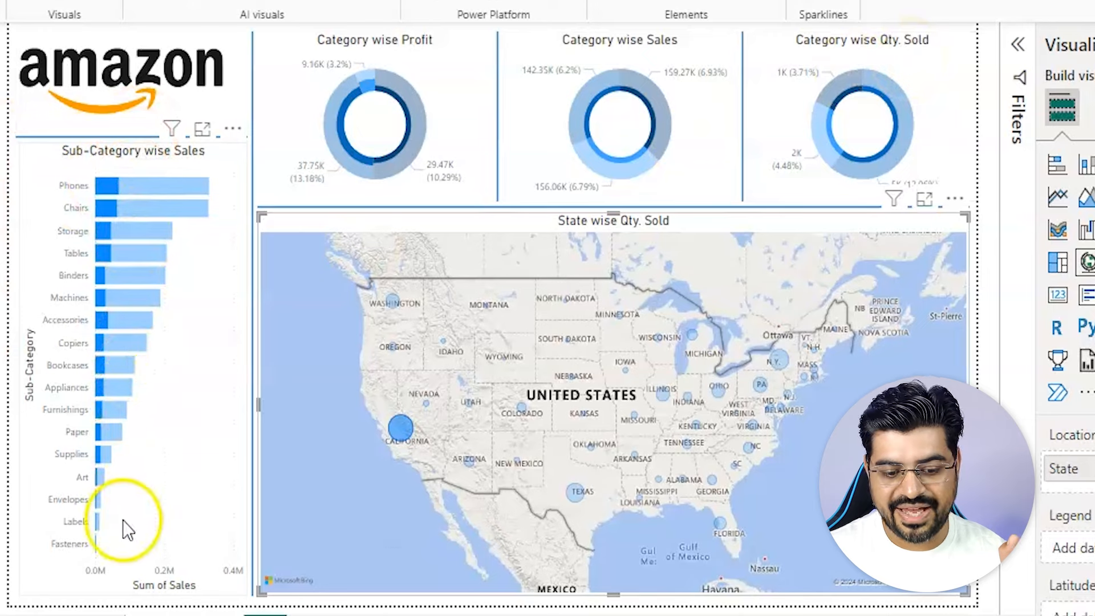
pyautogui.moveTo(401, 429)
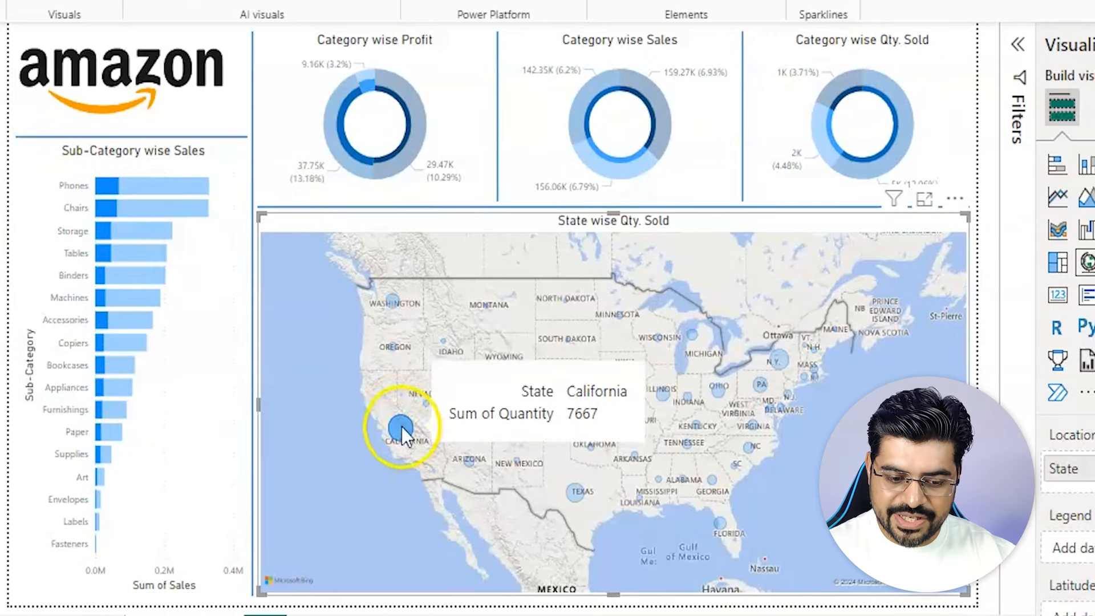
pyautogui.click(401, 425)
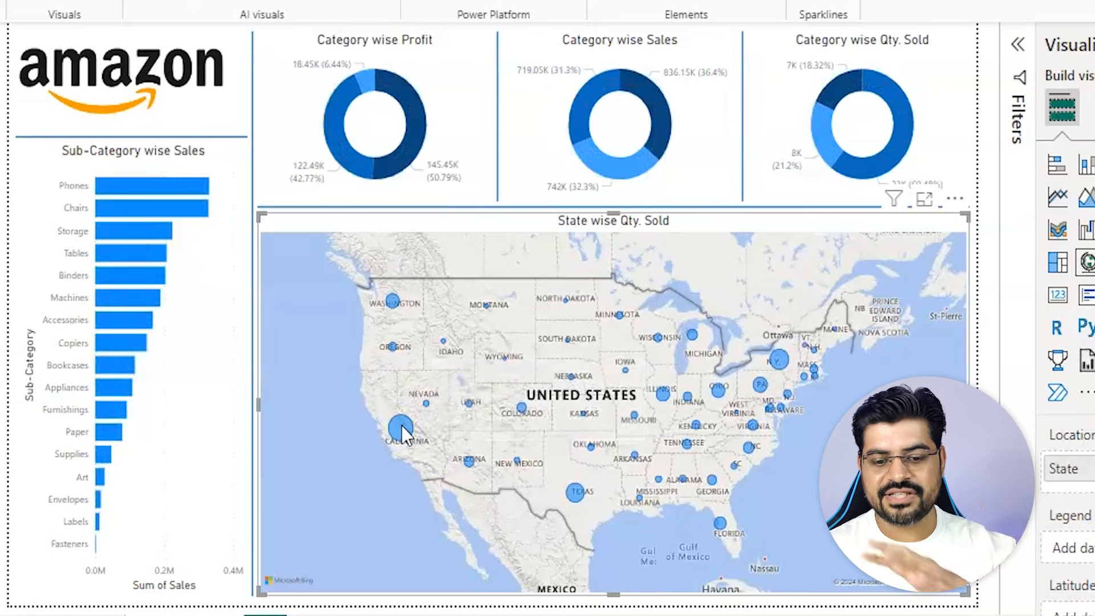
# Step: Check the cross-highlighting from the Office Supplies slice of the quantity donut and from the Phones bar, and clear the selection
pyautogui.click(877, 151)
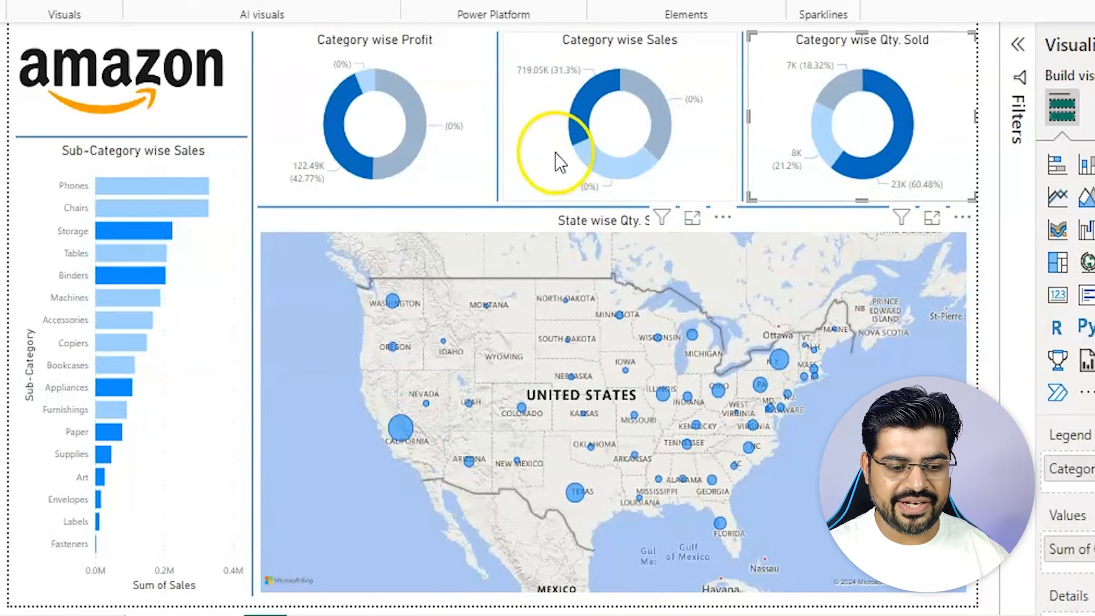
pyautogui.click(149, 182)
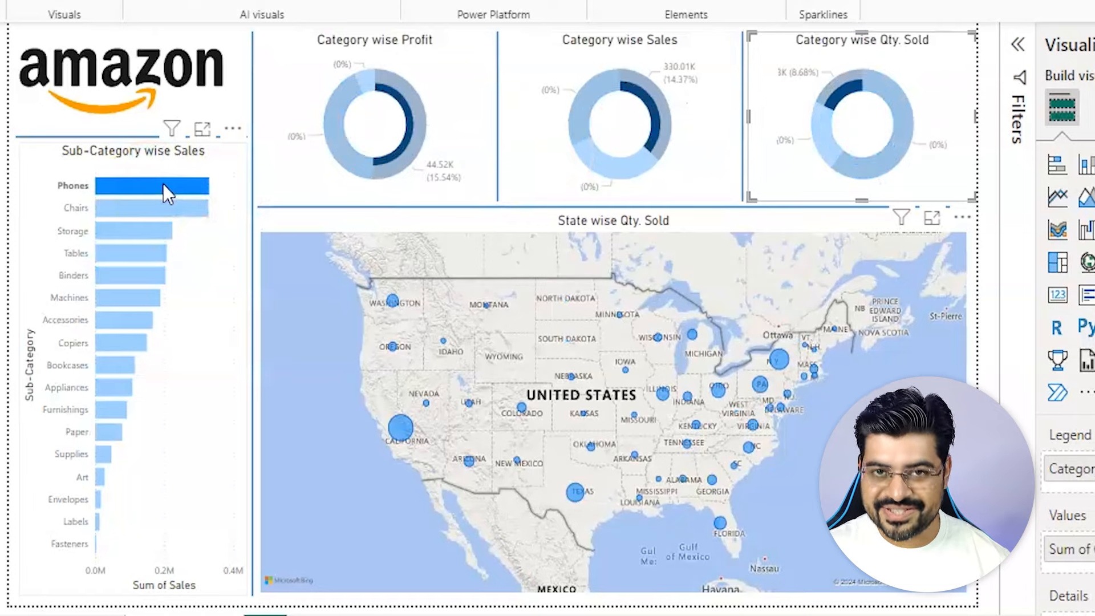
pyautogui.click(163, 183)
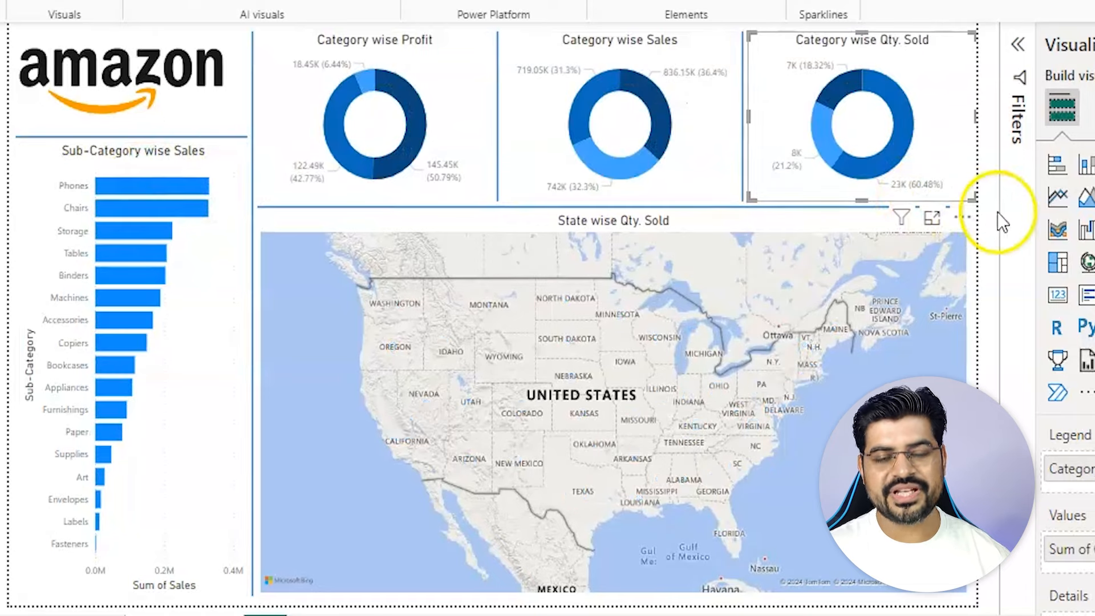